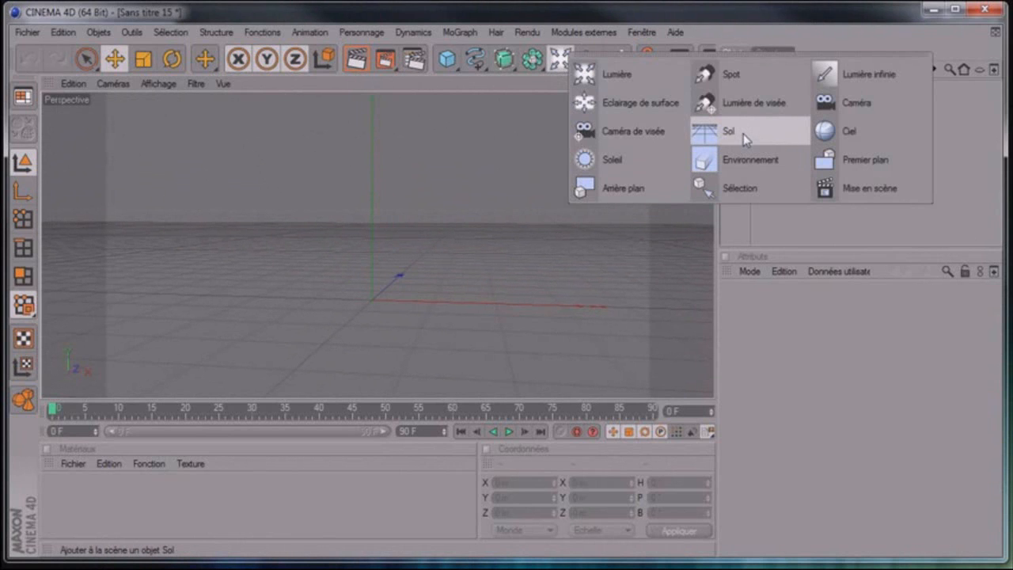
Add a Sol floor object, create a new material and assign it to the floor.
{"action": "left_click", "coordinate": [743, 134]}
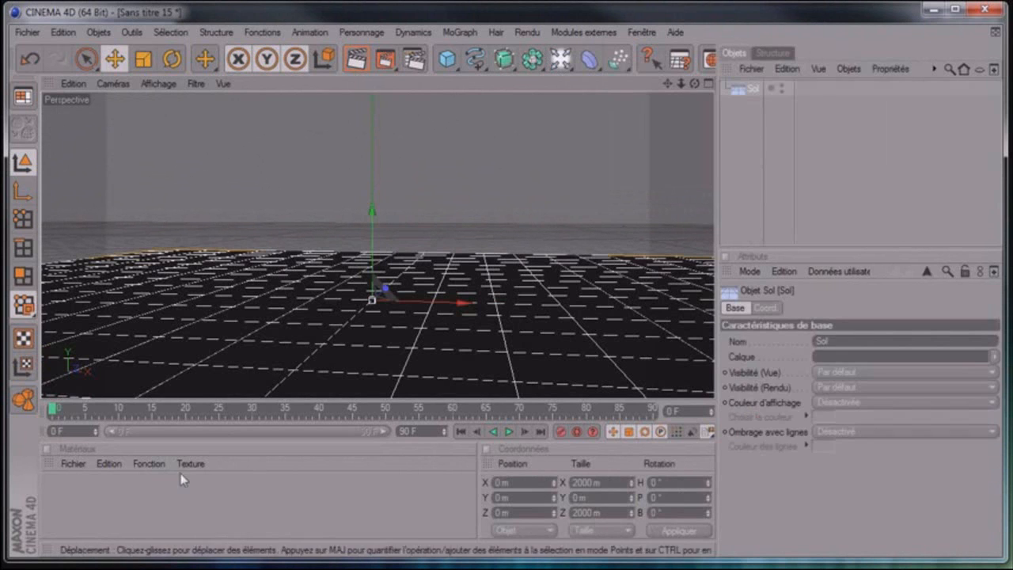
{"action": "double_click", "coordinate": [54, 499]}
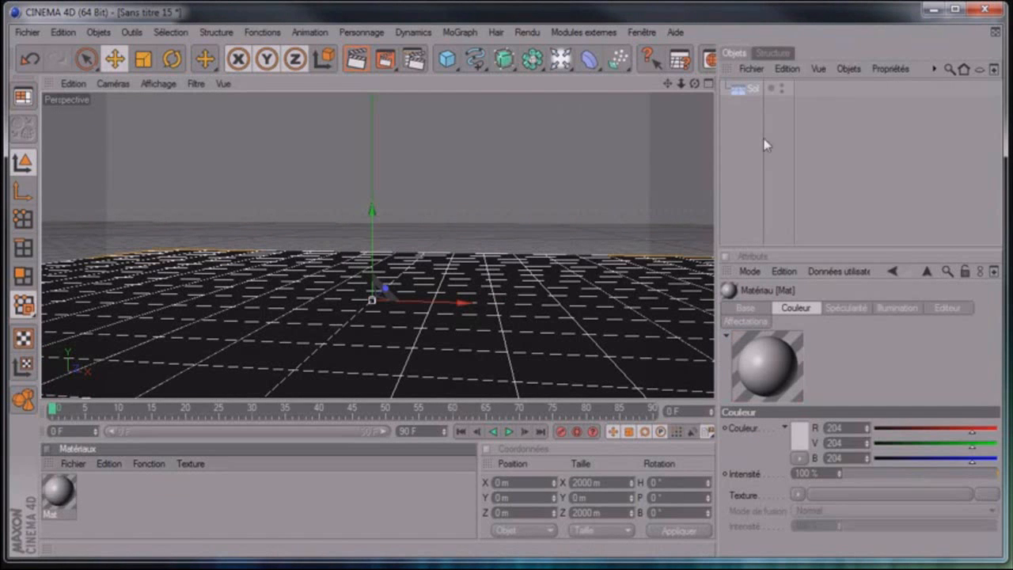
{"action": "left_click_drag", "start_coordinate": [758, 94], "coordinate": [756, 88]}
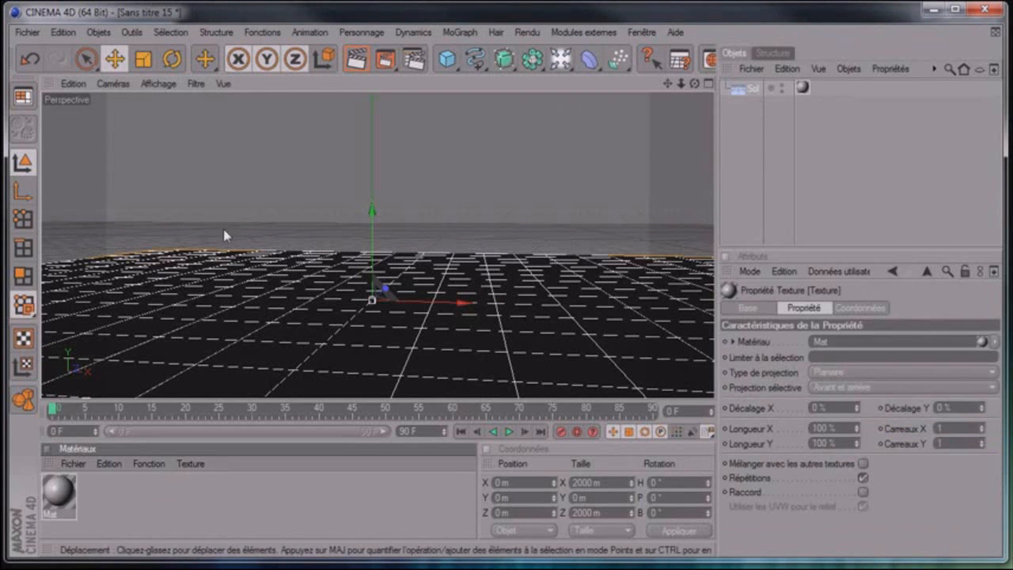
Add a Lumière light, raise it about 364 m above the floor and render the view.
{"action": "left_click", "coordinate": [561, 58]}
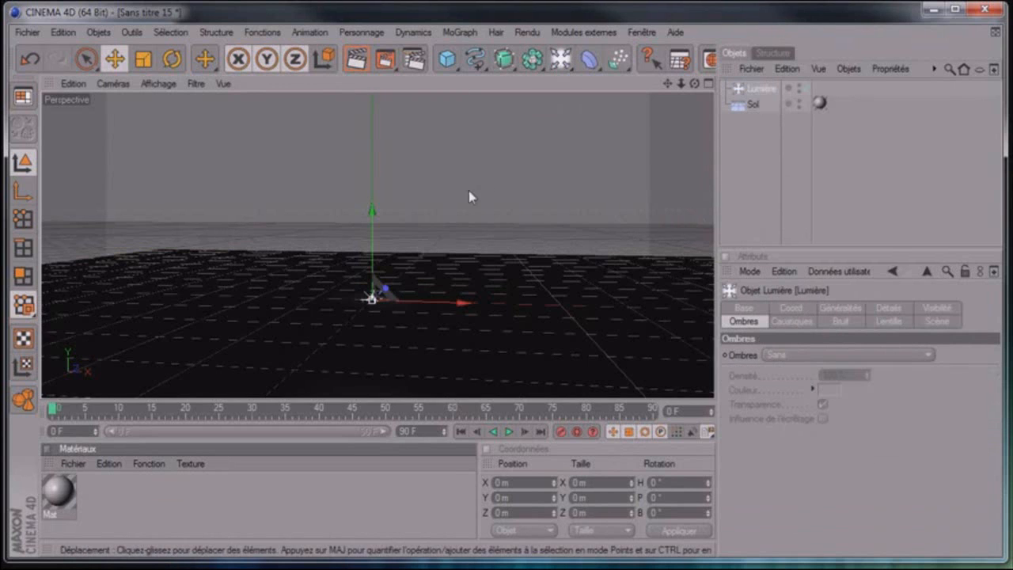
{"action": "left_click_drag", "start_coordinate": [376, 226], "coordinate": [359, 143]}
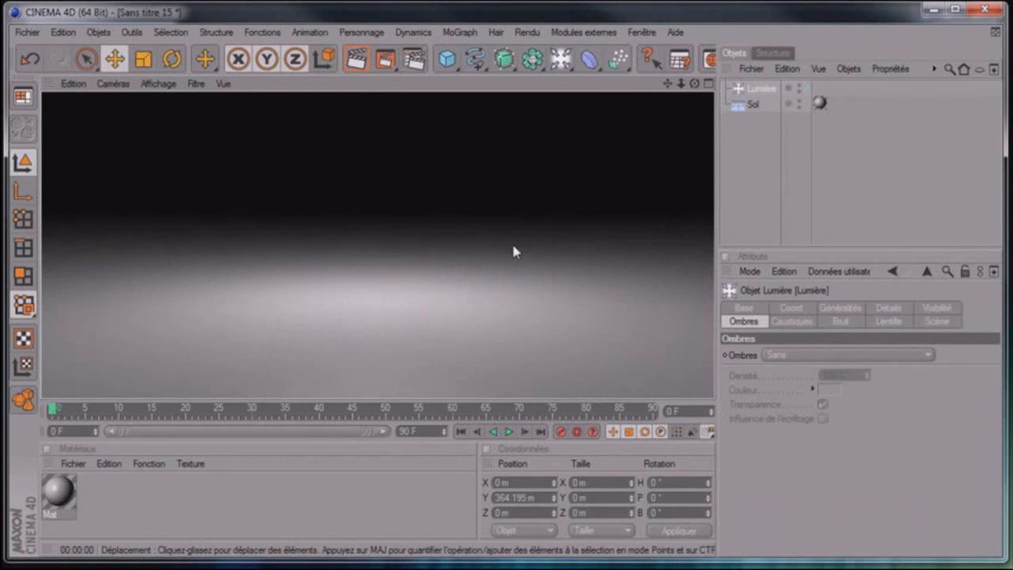
Delete the Sol floor and the Lumière light from the scene.
{"action": "left_click", "coordinate": [751, 103]}
{"action": "key", "text": "Delete"}
{"action": "left_click", "coordinate": [755, 88]}
{"action": "key", "text": "Delete"}
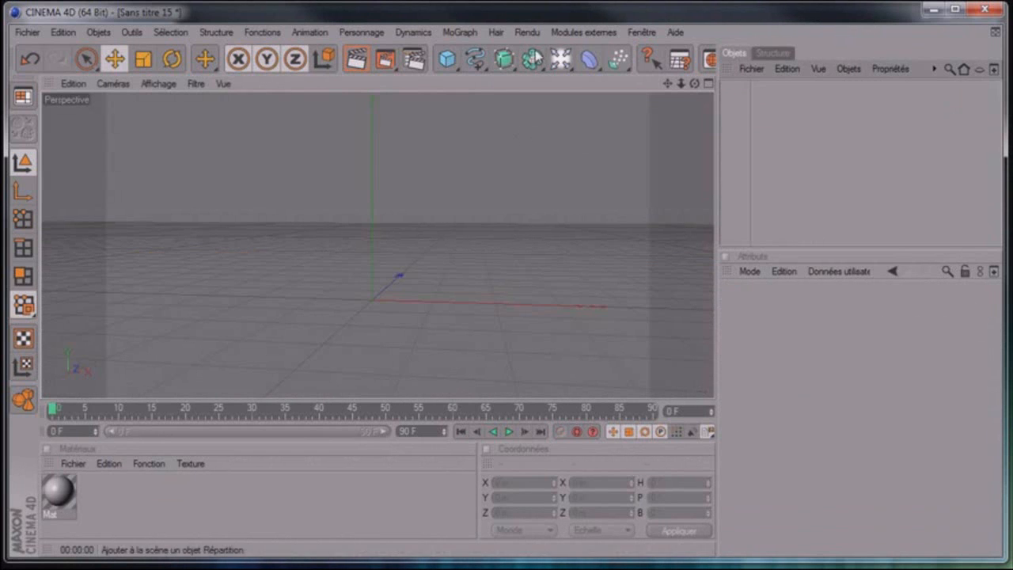
Add an Arrière plan background object, test-render it and assign the existing Mat material to it.
{"action": "left_click", "coordinate": [560, 58]}
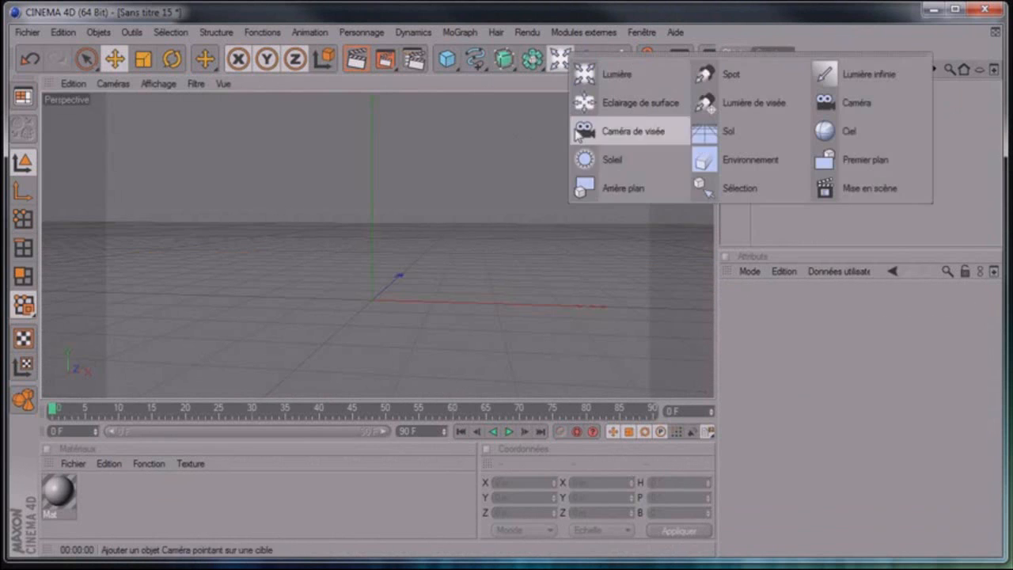
{"action": "left_click", "coordinate": [626, 189]}
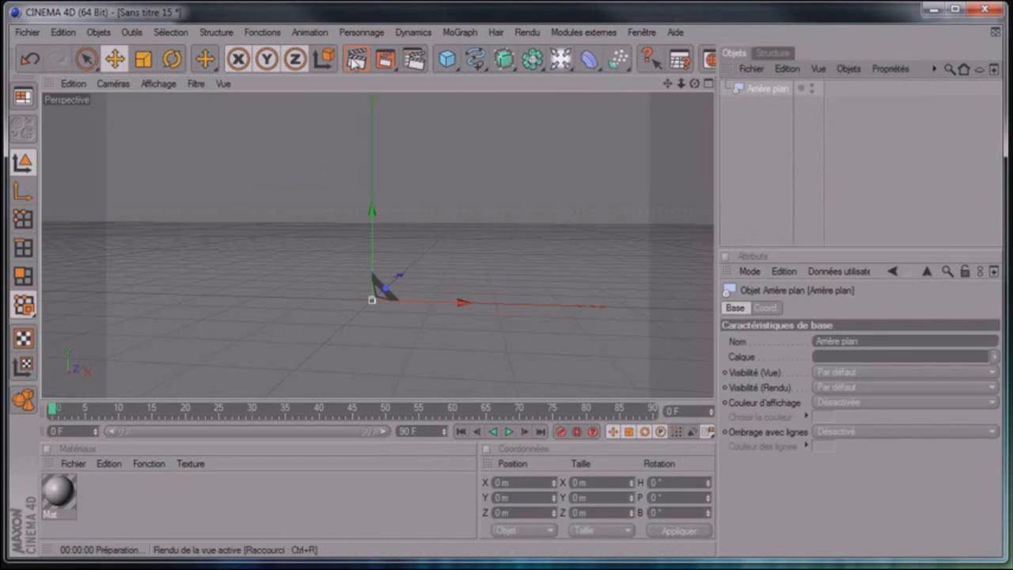
{"action": "left_click", "coordinate": [355, 60]}
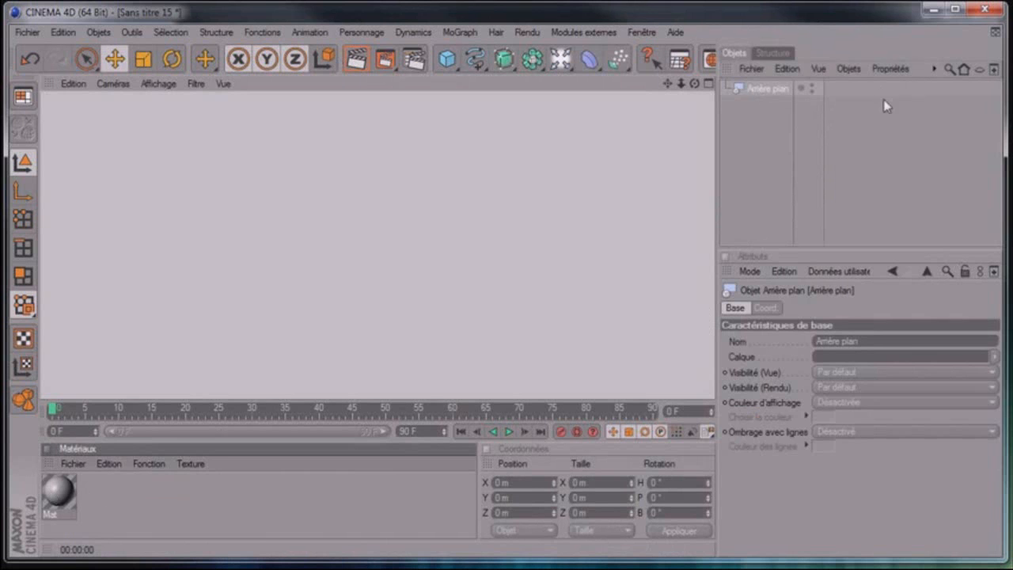
{"action": "left_click_drag", "start_coordinate": [766, 95], "coordinate": [766, 91]}
Set the Mat material's colour to a medium blue, RGB 47, 98, 153.
{"action": "left_click", "coordinate": [58, 497]}
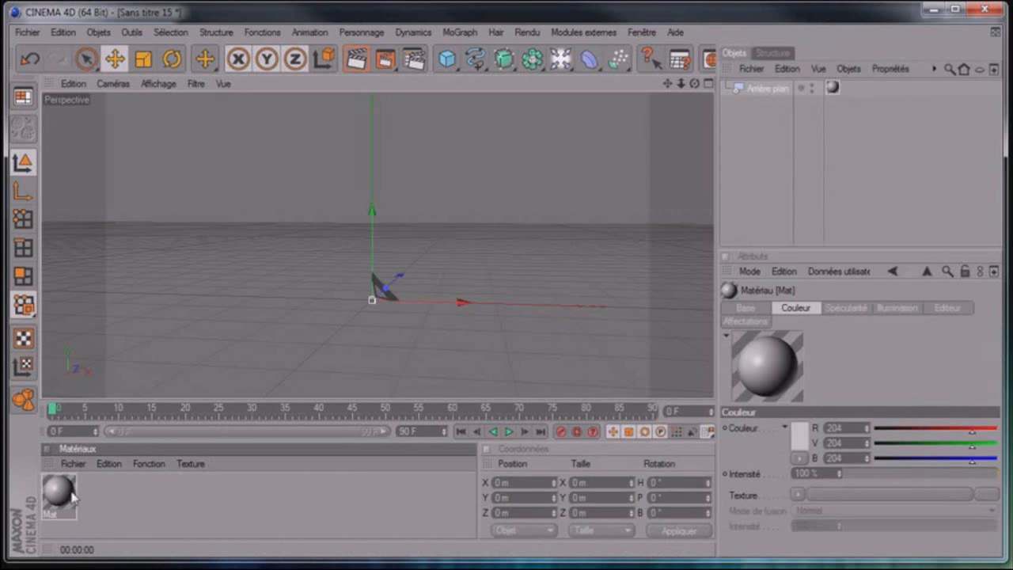
{"action": "left_click", "coordinate": [801, 437]}
{"action": "left_click_drag", "start_coordinate": [833, 386], "coordinate": [845, 387]}
{"action": "mouse_move", "coordinate": [787, 432]}
{"action": "left_mouse_down"}
{"action": "mouse_move", "coordinate": [765, 437]}
{"action": "mouse_move", "coordinate": [779, 426]}
{"action": "left_mouse_up"}
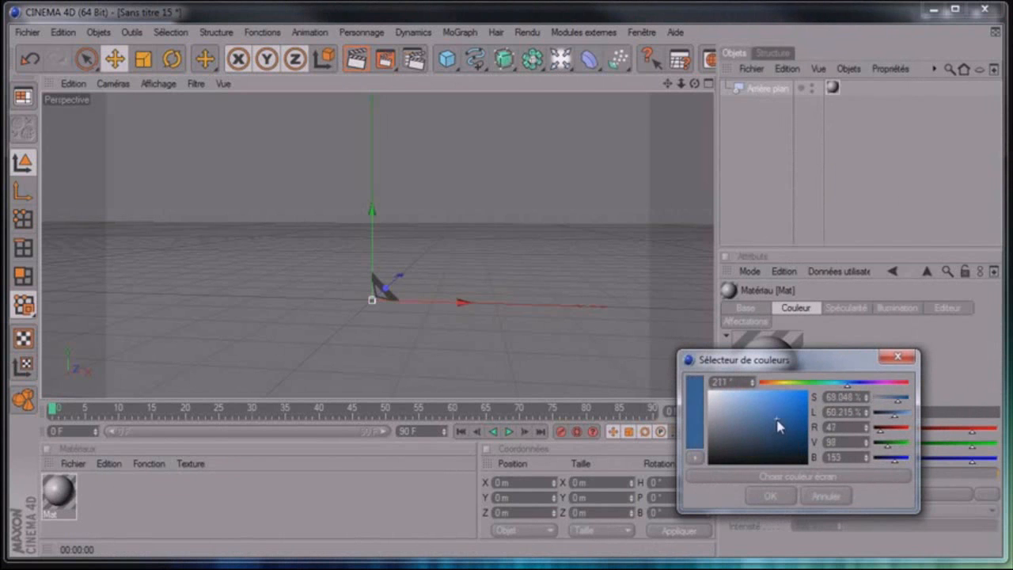
{"action": "left_click", "coordinate": [768, 497]}
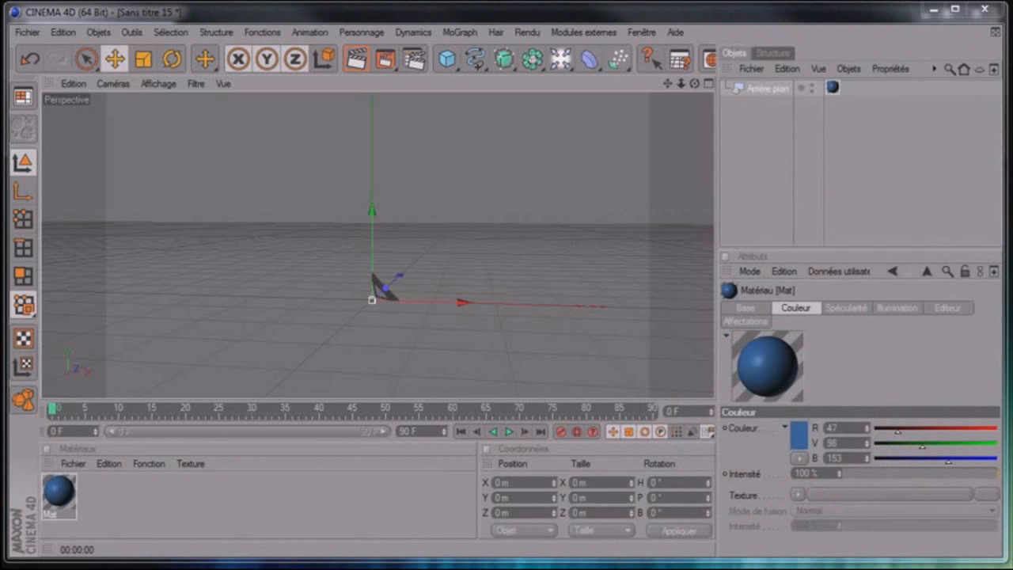
Switch to Color Scheme Designer in the browser and build a triad scheme from a blue base hue of 246°.
{"action": "key", "text": "alt+Tab"}
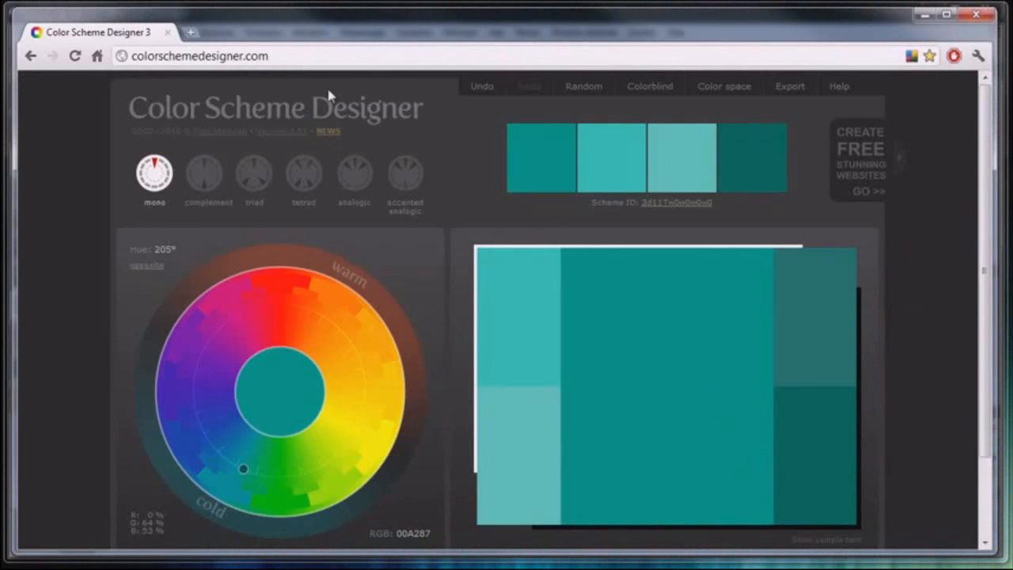
{"action": "left_click", "coordinate": [203, 420]}
{"action": "left_click", "coordinate": [205, 416]}
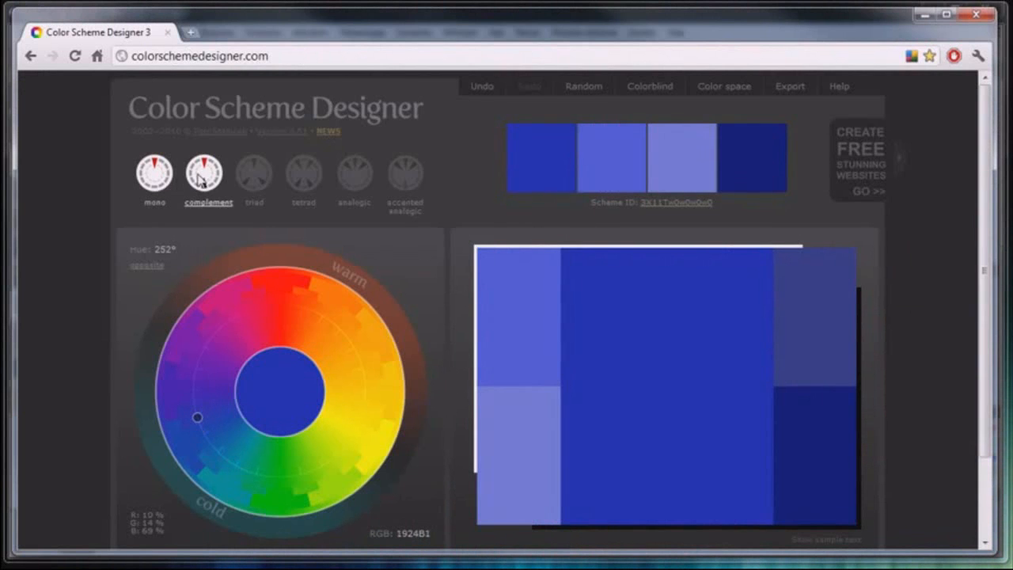
{"action": "left_click", "coordinate": [204, 172]}
{"action": "left_click", "coordinate": [254, 173]}
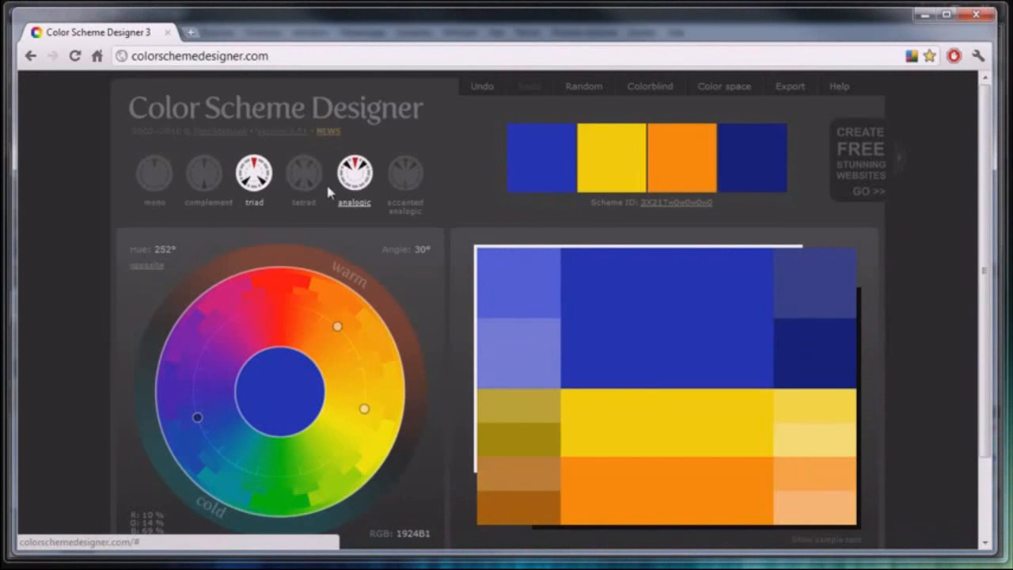
{"action": "mouse_move", "coordinate": [194, 397]}
{"action": "left_mouse_down"}
{"action": "mouse_move", "coordinate": [195, 411]}
{"action": "mouse_move", "coordinate": [208, 392]}
{"action": "mouse_move", "coordinate": [210, 410]}
{"action": "left_mouse_up"}
{"action": "left_click", "coordinate": [202, 425]}
Compare the analogic, tetrad and triad schemes, shift the triad's base hue to 243°, and return to CINEMA 4D.
{"action": "left_click", "coordinate": [357, 180]}
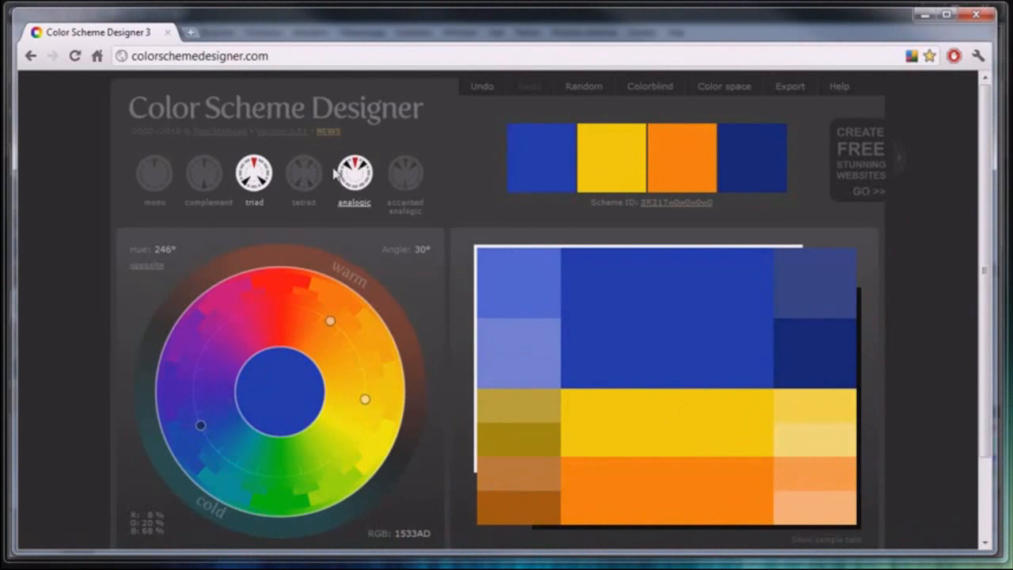
{"action": "left_click", "coordinate": [357, 178]}
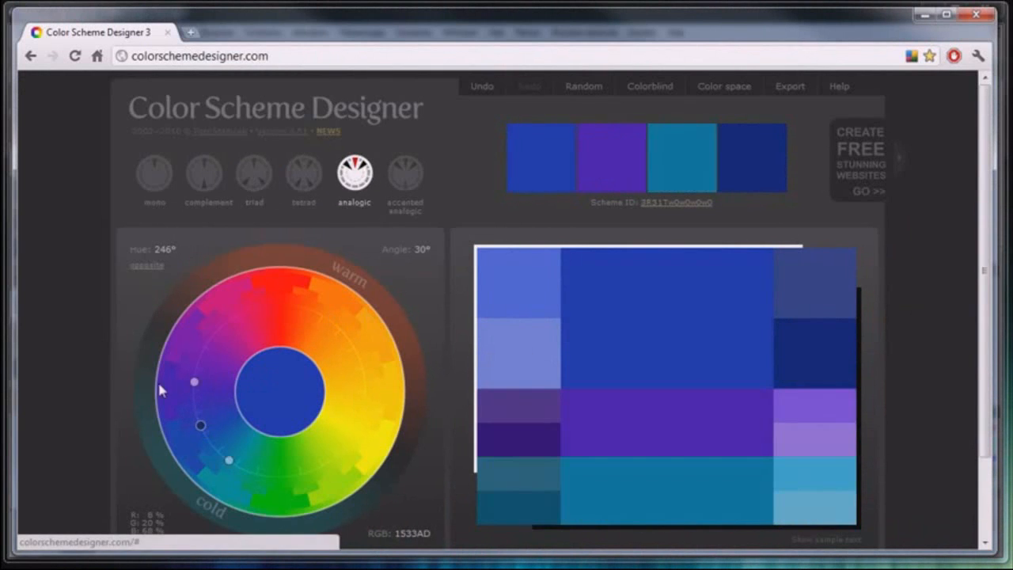
{"action": "left_click", "coordinate": [307, 181]}
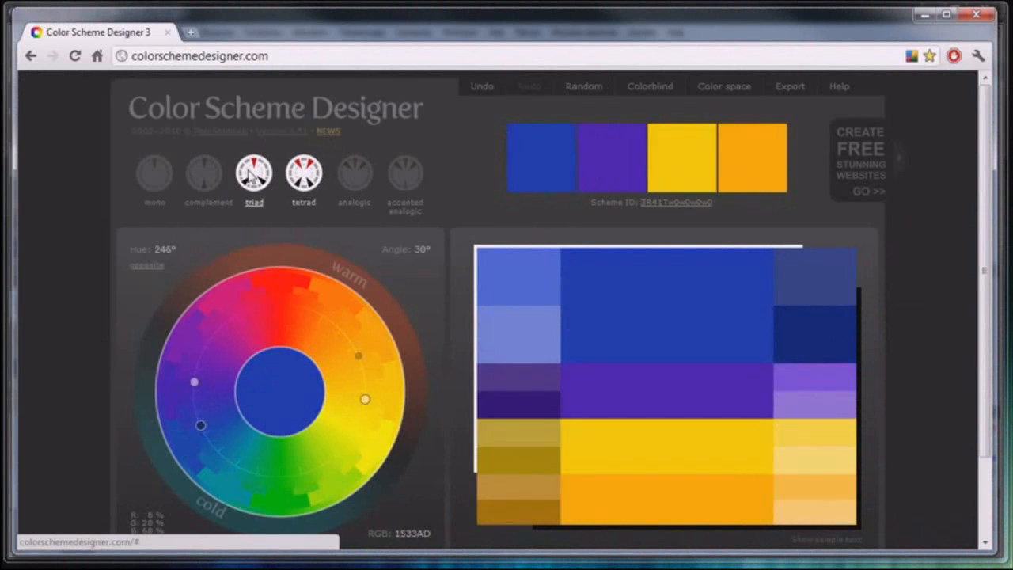
{"action": "left_click", "coordinate": [251, 178]}
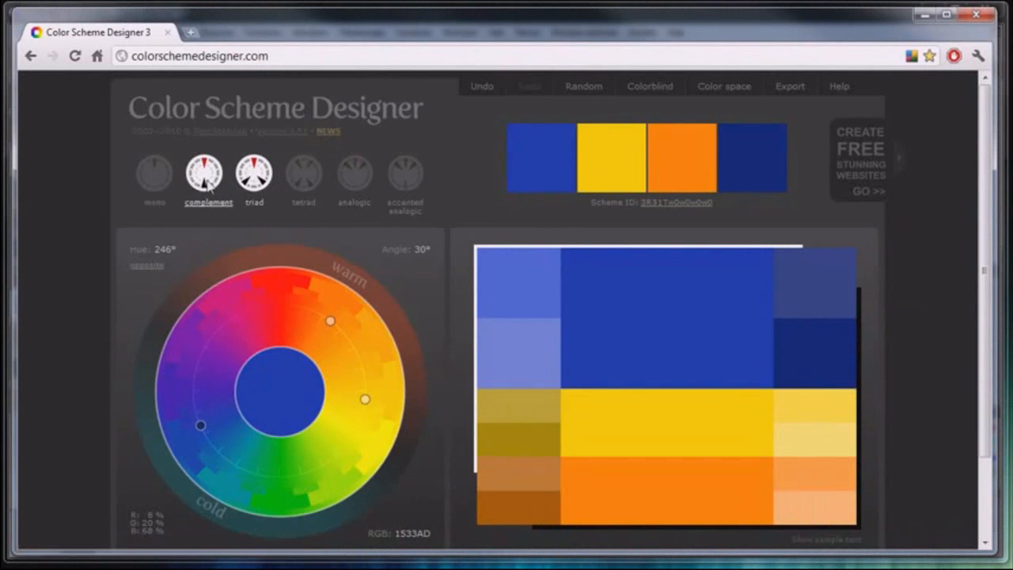
{"action": "left_click_drag", "start_coordinate": [196, 421], "coordinate": [192, 430]}
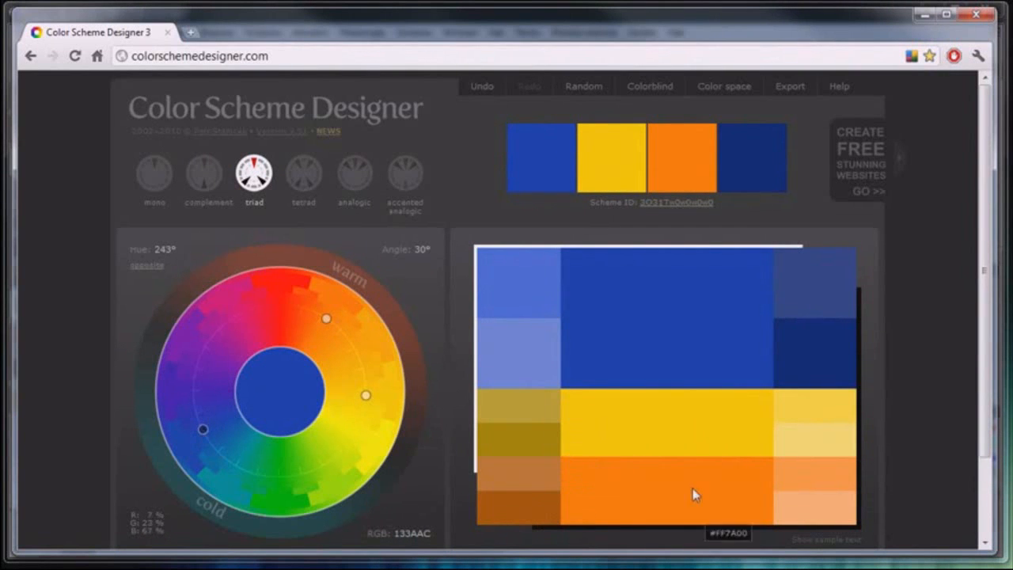
{"action": "left_click", "coordinate": [926, 15]}
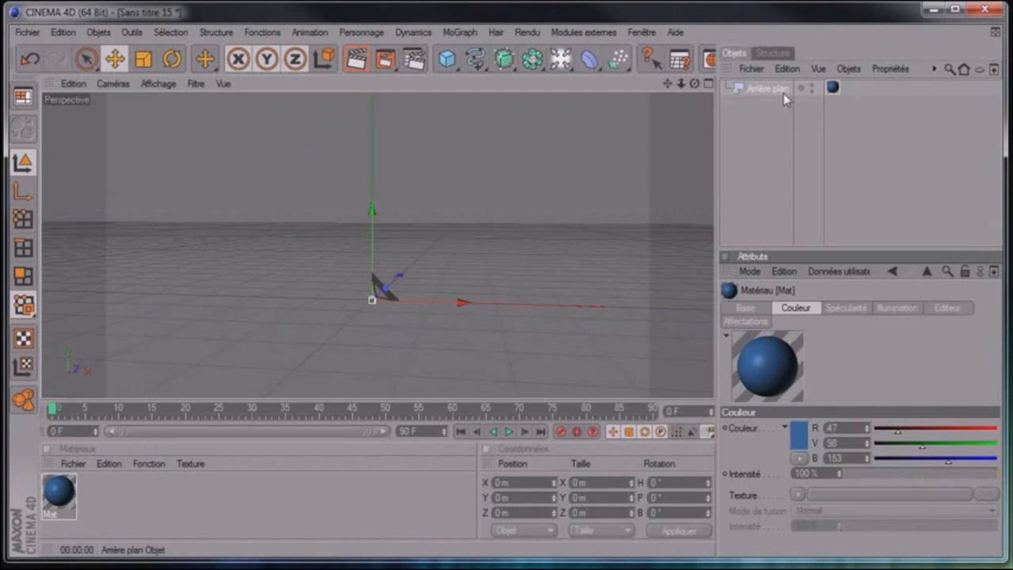
Add a Plan object and enlarge it to about 7852 m wide by 7892 m high.
{"action": "left_click", "coordinate": [449, 63]}
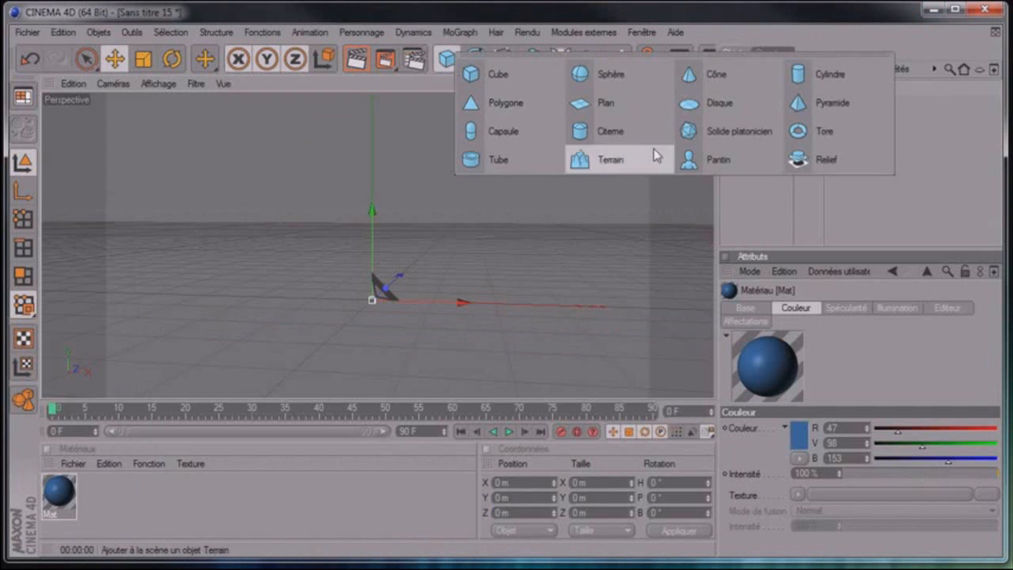
{"action": "left_click", "coordinate": [605, 104]}
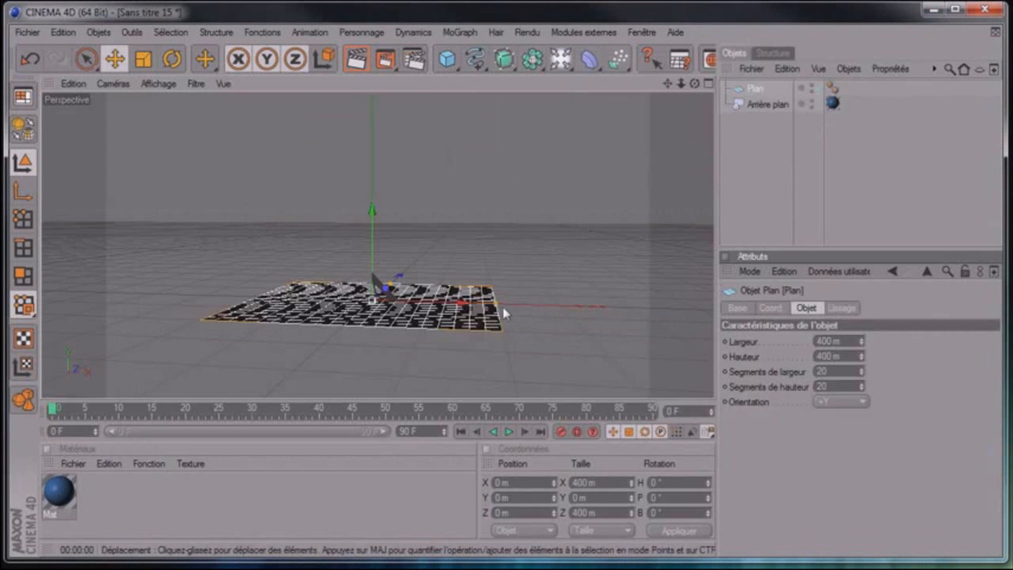
{"action": "left_click_drag", "start_coordinate": [496, 305], "coordinate": [860, 402]}
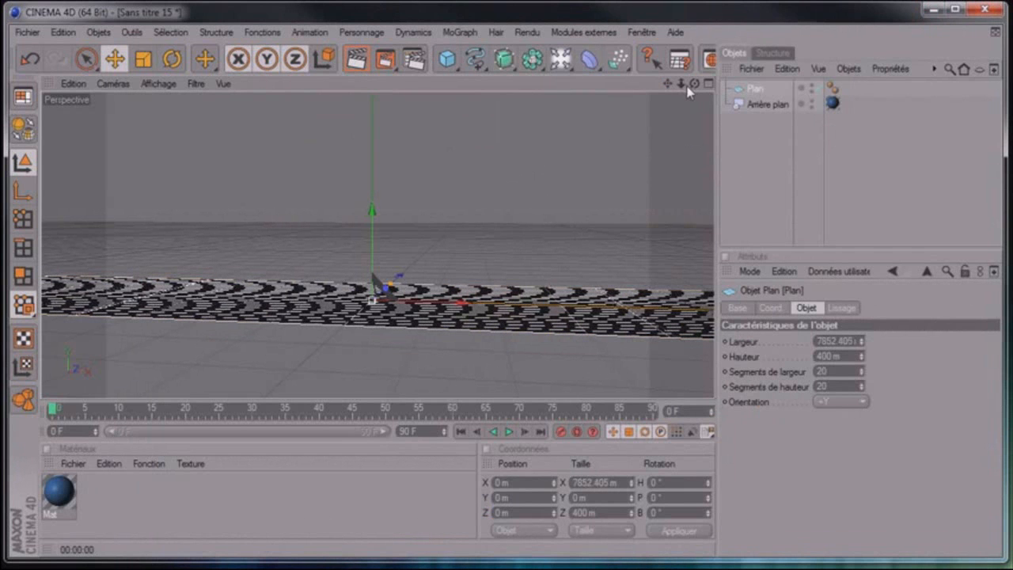
{"action": "left_click_drag", "start_coordinate": [680, 84], "coordinate": [716, 403]}
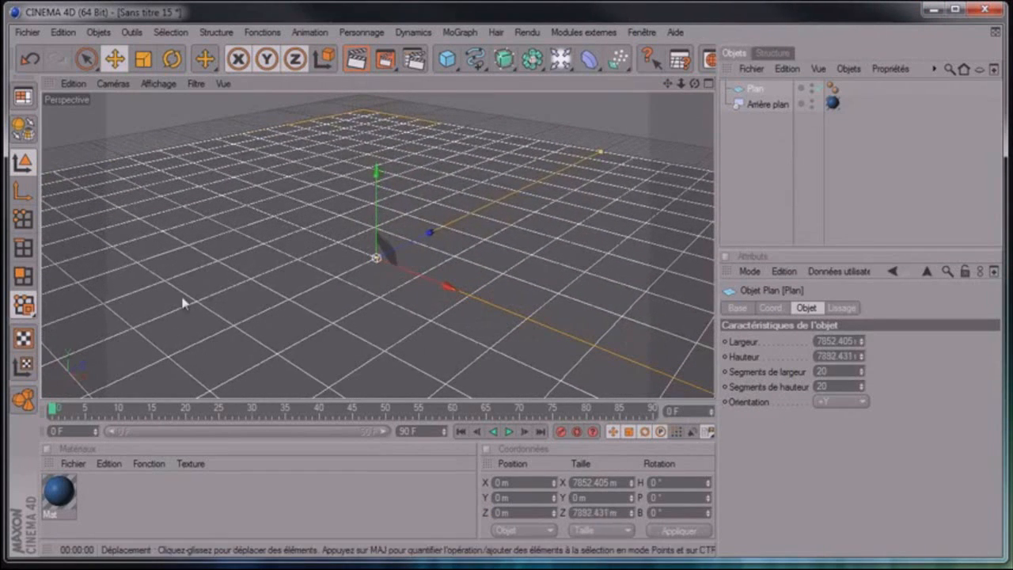
{"action": "mouse_move", "coordinate": [682, 82]}
{"action": "left_mouse_down"}
{"action": "mouse_move", "coordinate": [716, 401]}
{"action": "mouse_move", "coordinate": [683, 83]}
{"action": "mouse_move", "coordinate": [716, 401]}
{"action": "mouse_move", "coordinate": [695, 83]}
{"action": "left_mouse_up"}
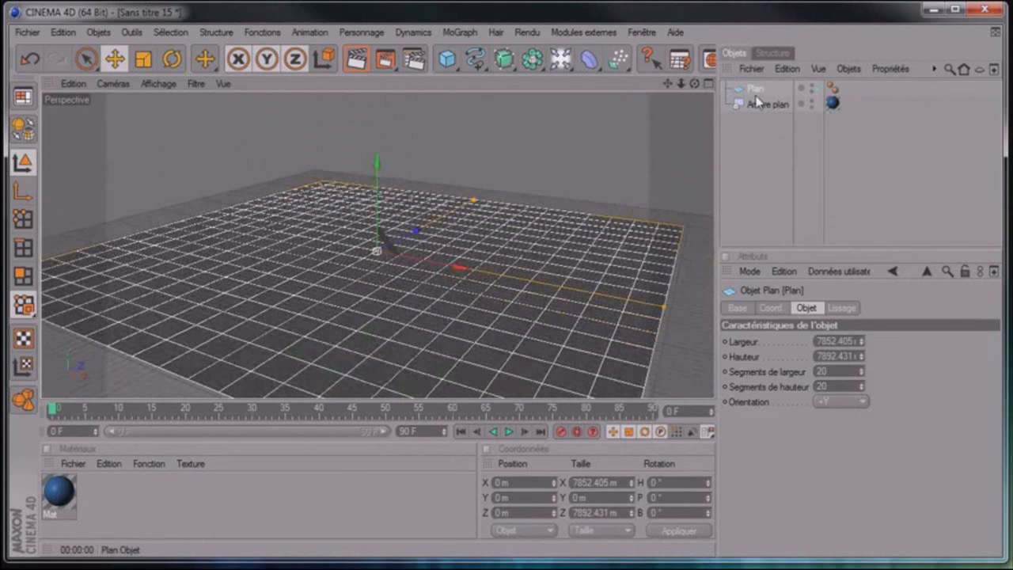
Add a Rendu property to the plane and enable Composition avec le fond.
{"action": "right_click", "coordinate": [756, 95]}
{"action": "mouse_move", "coordinate": [783, 103]}
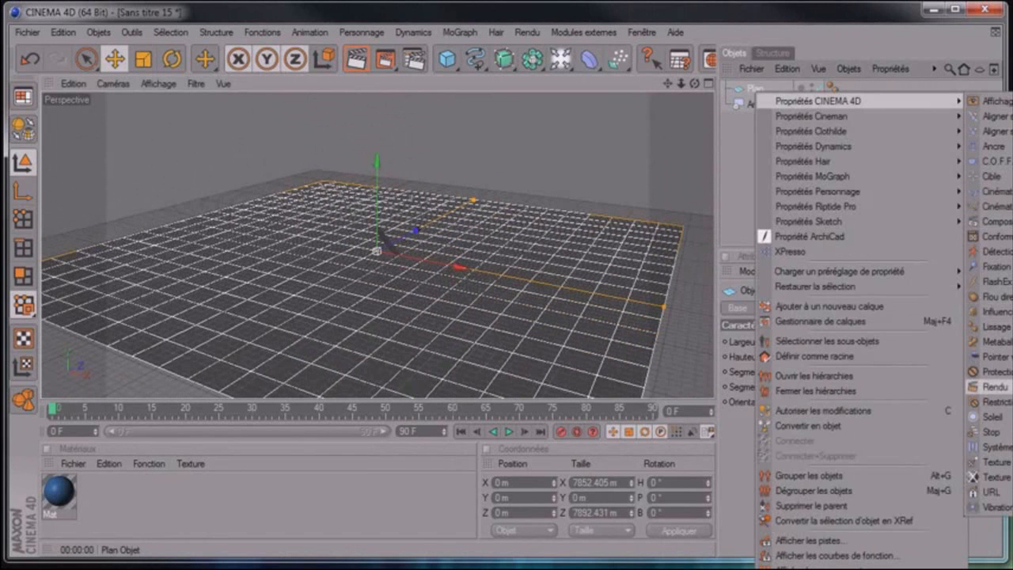
{"action": "left_click", "coordinate": [993, 387]}
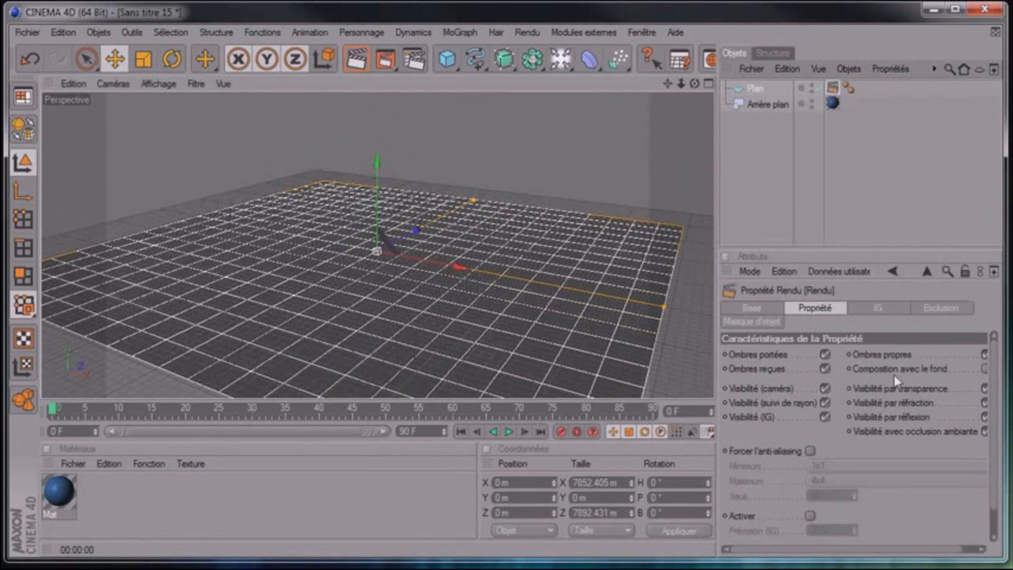
{"action": "left_click", "coordinate": [986, 377]}
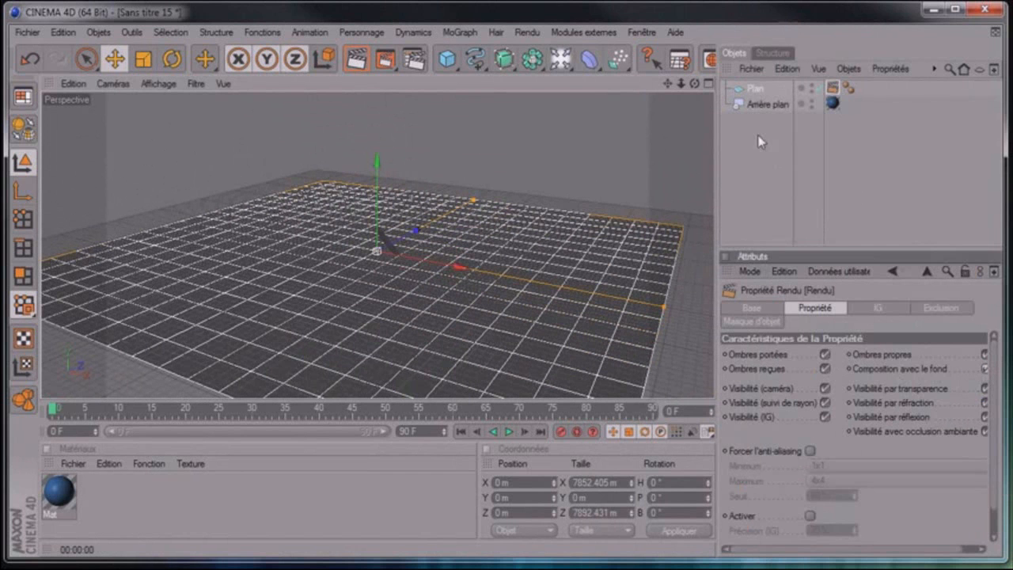
Assign the blue Mat material to the plane and review its texture and Rendu properties.
{"action": "left_click", "coordinate": [94, 479]}
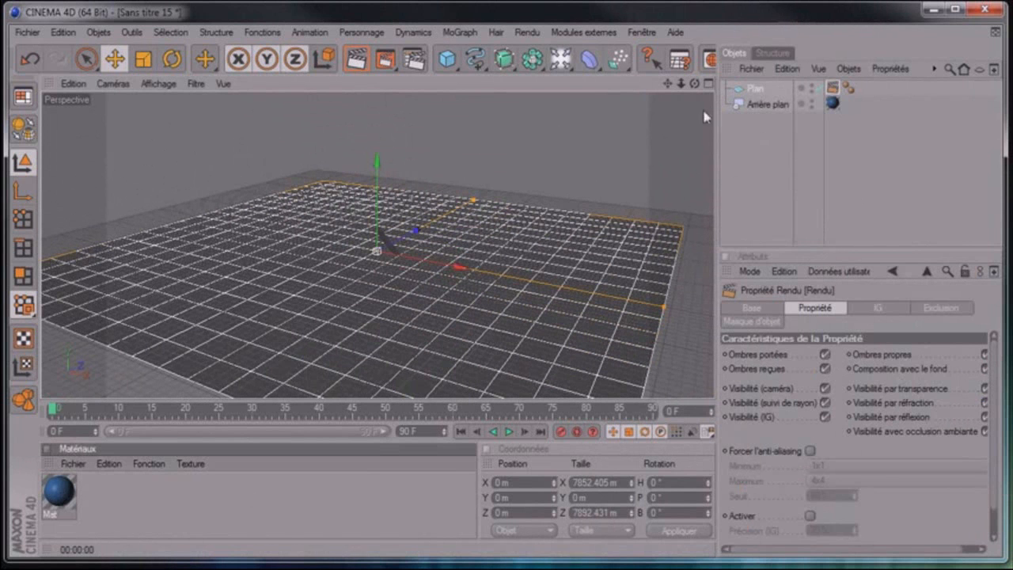
{"action": "left_click_drag", "start_coordinate": [766, 88], "coordinate": [762, 86]}
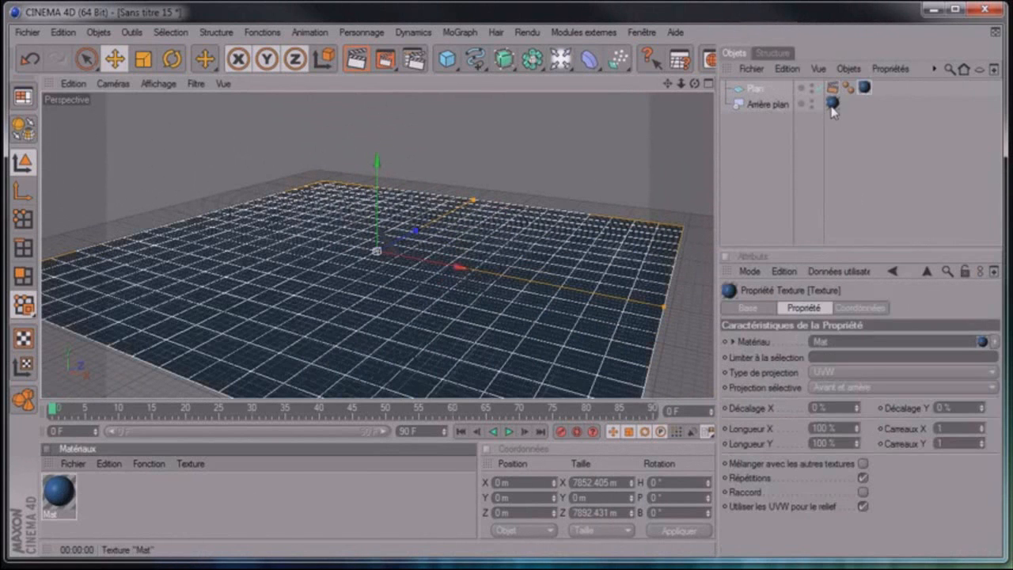
{"action": "left_click", "coordinate": [758, 91]}
{"action": "left_click", "coordinate": [863, 89]}
{"action": "left_click", "coordinate": [833, 88]}
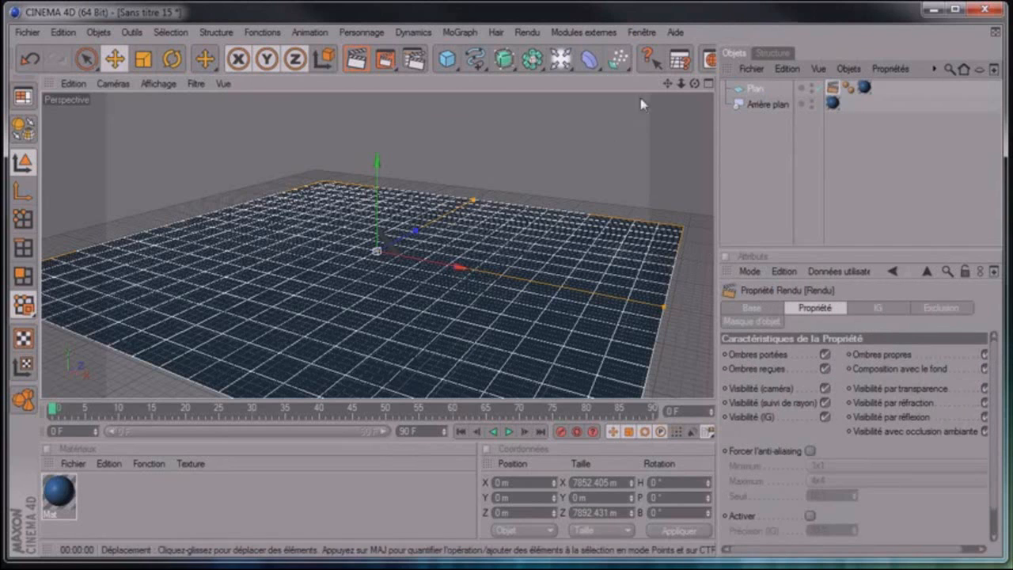
Render the perspective view from a low angle to check how the plane blends with the background.
{"action": "left_click_drag", "start_coordinate": [693, 86], "coordinate": [715, 403]}
{"action": "left_click", "coordinate": [348, 61]}
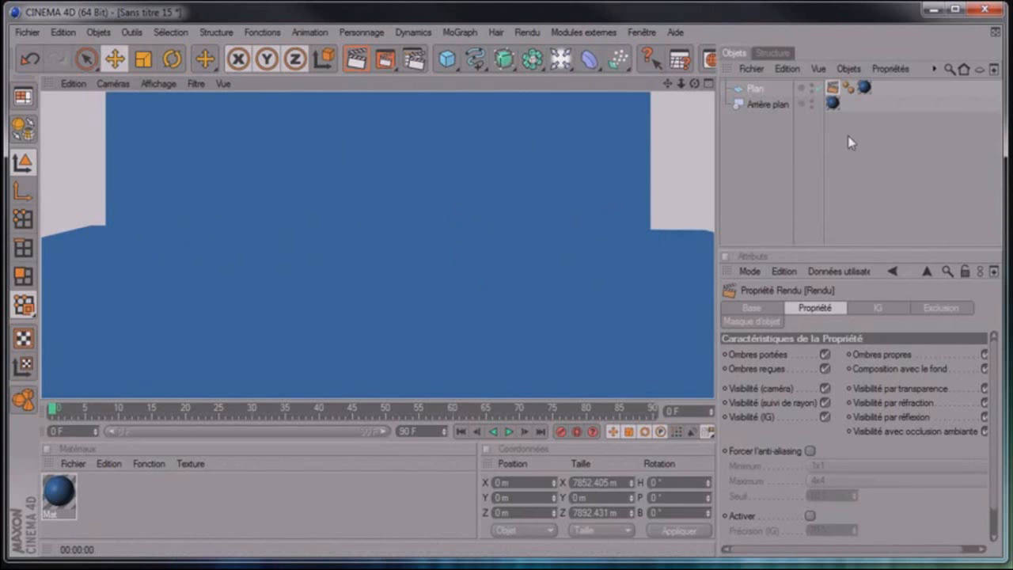
{"action": "left_click", "coordinate": [764, 194]}
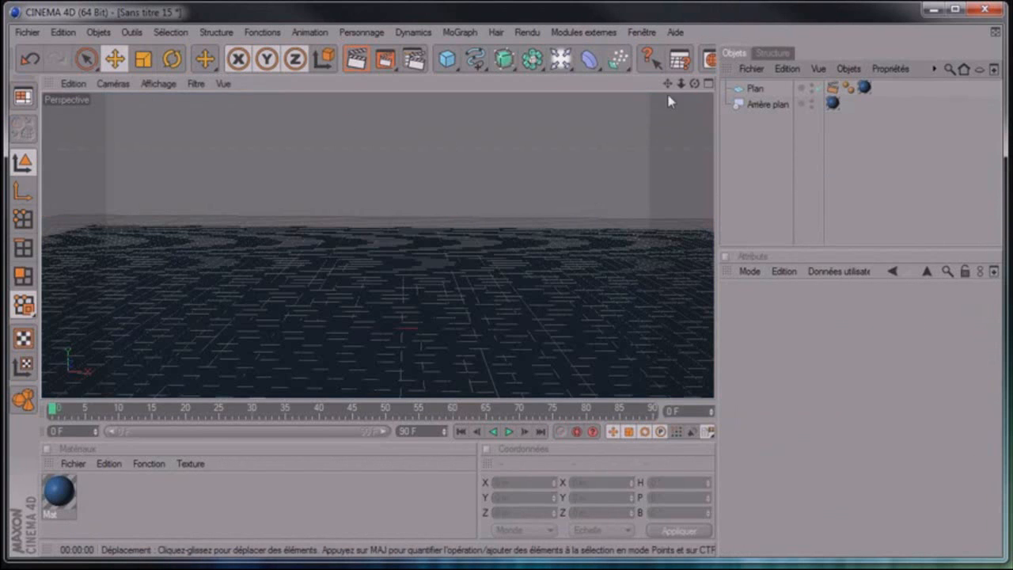
{"action": "left_click_drag", "start_coordinate": [691, 87], "coordinate": [716, 405]}
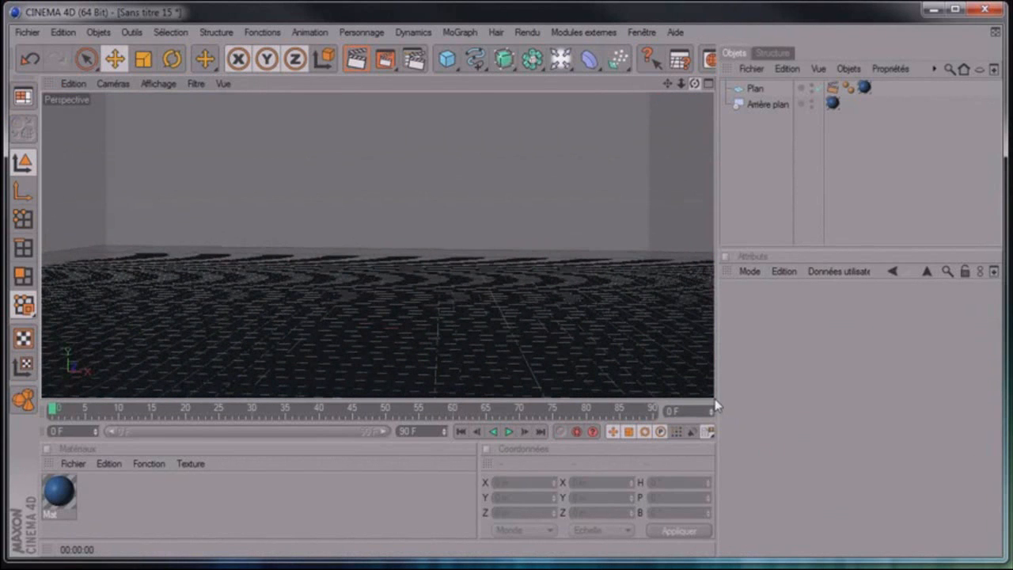
Add a MoGraph text object to the scene above the plane.
{"action": "left_click", "coordinate": [460, 32]}
{"action": "left_click", "coordinate": [479, 180]}
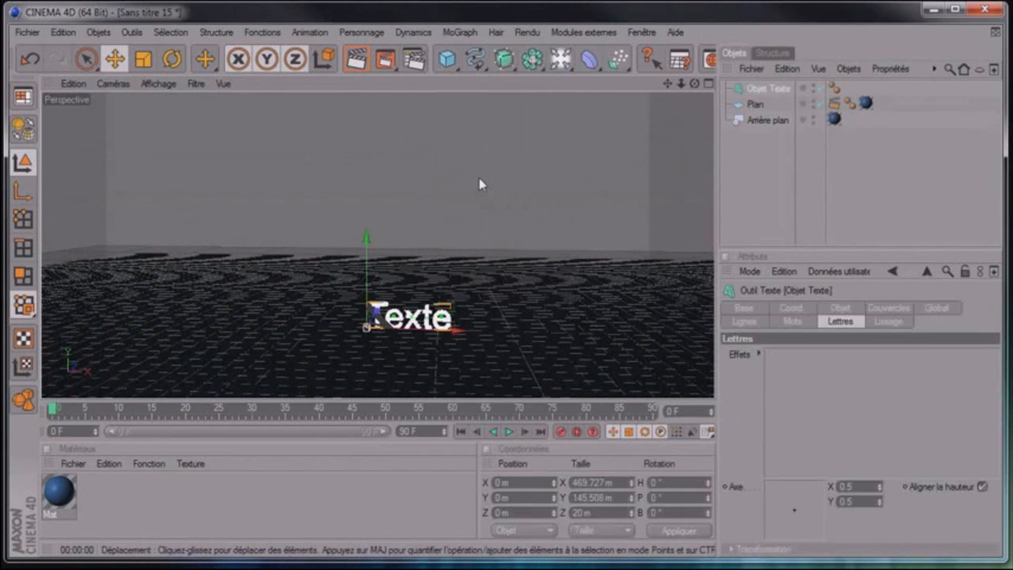
{"action": "left_click_drag", "start_coordinate": [669, 84], "coordinate": [715, 400]}
{"action": "left_click_drag", "start_coordinate": [681, 84], "coordinate": [687, 87]}
Try to centre the text by shifting it along X to about -189 m, and undo the move.
{"action": "left_click_drag", "start_coordinate": [405, 315], "coordinate": [317, 310]}
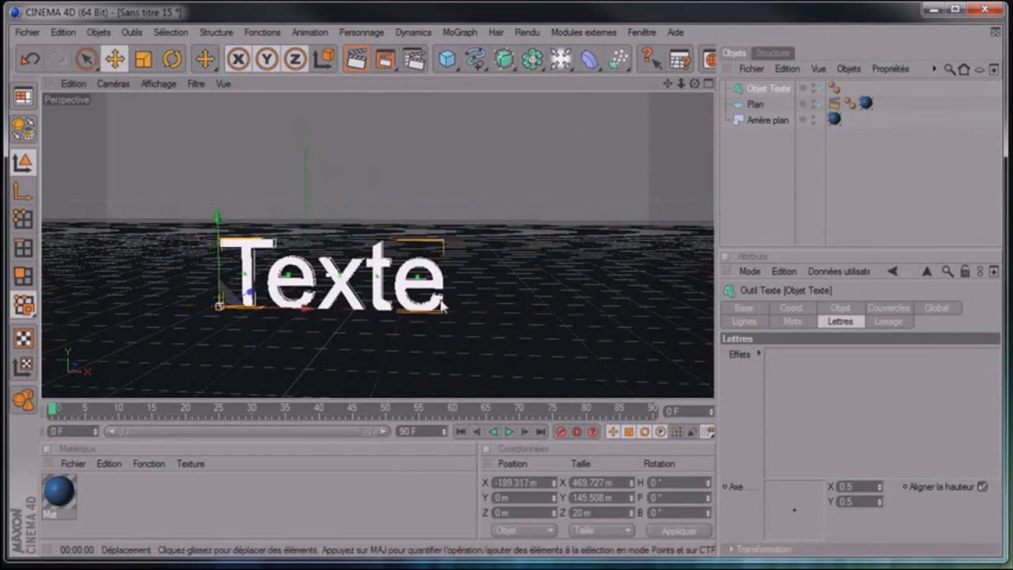
{"action": "left_click_drag", "start_coordinate": [695, 83], "coordinate": [703, 80]}
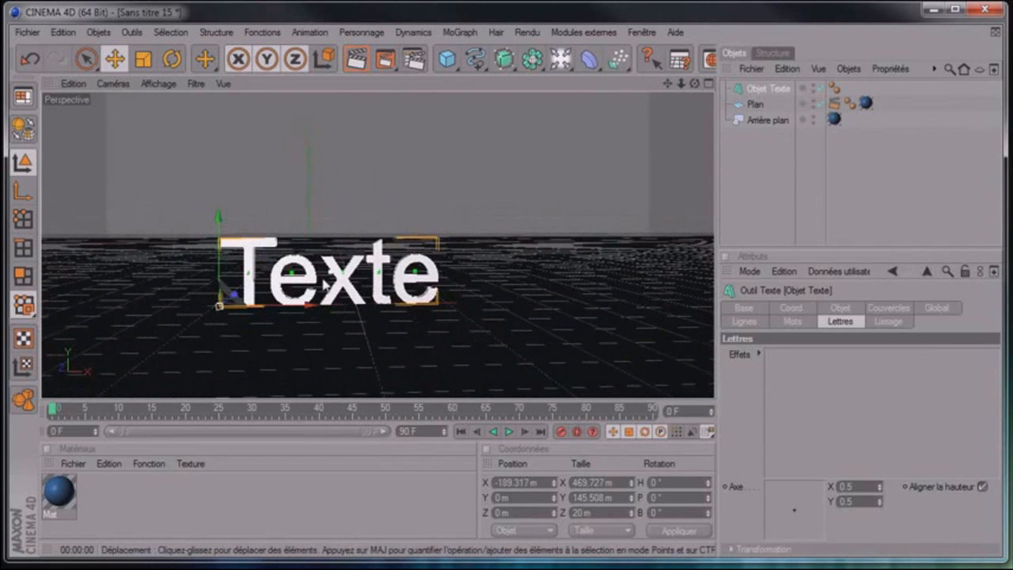
{"action": "key", "text": "ctrl+z"}
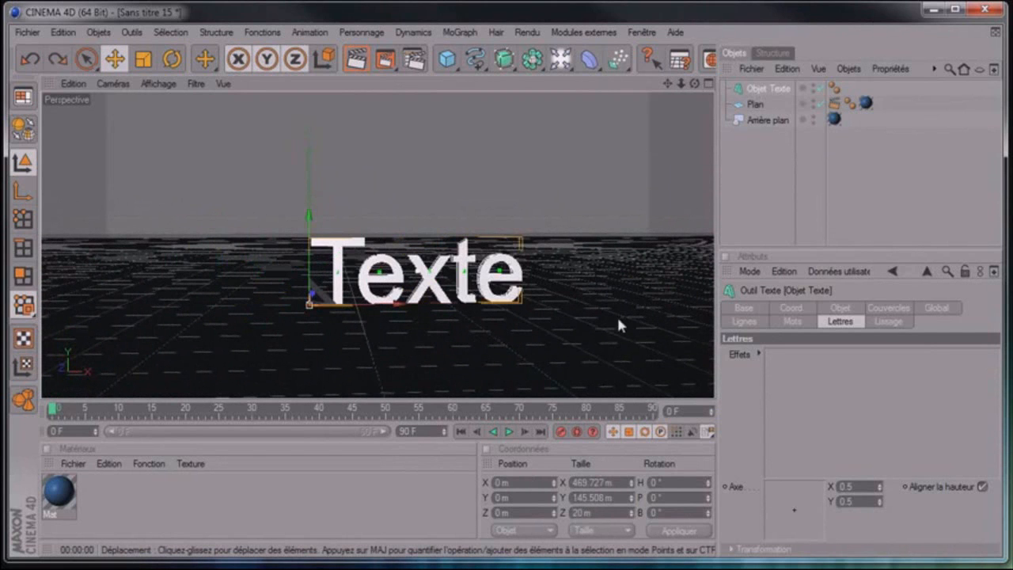
Set the text object's Alignement du texte to Centré.
{"action": "left_click_drag", "start_coordinate": [668, 83], "coordinate": [678, 105]}
{"action": "left_click", "coordinate": [777, 95]}
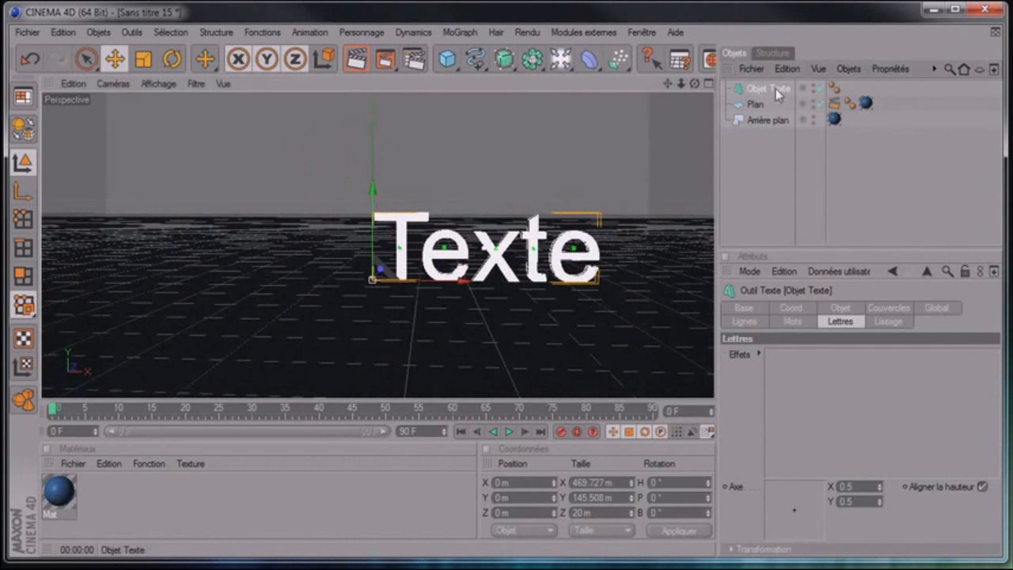
{"action": "left_click", "coordinate": [837, 308]}
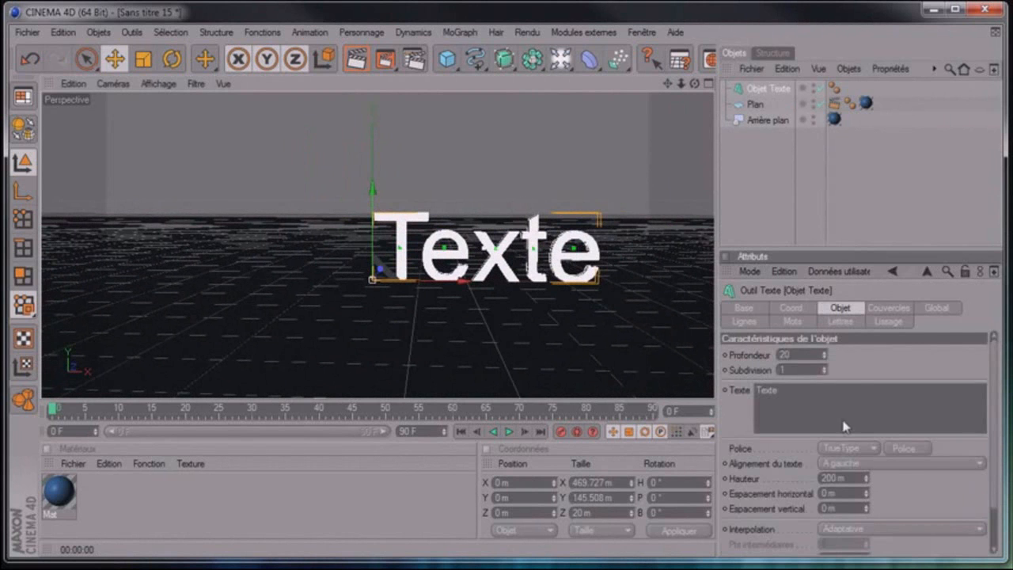
{"action": "left_click", "coordinate": [891, 463]}
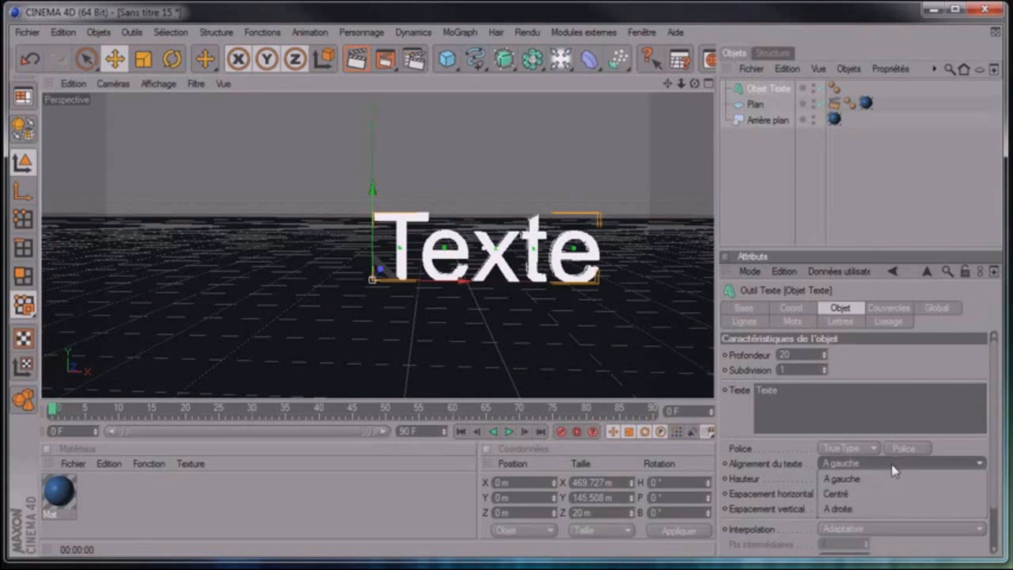
{"action": "left_click", "coordinate": [881, 494]}
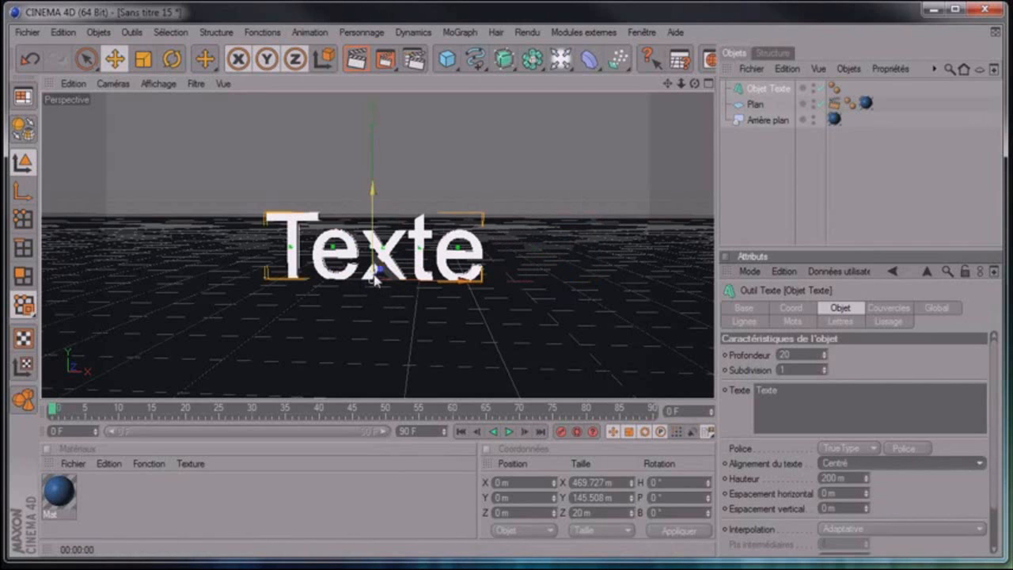
Set the text object's Profondeur to 60.
{"action": "left_click_drag", "start_coordinate": [694, 85], "coordinate": [727, 188]}
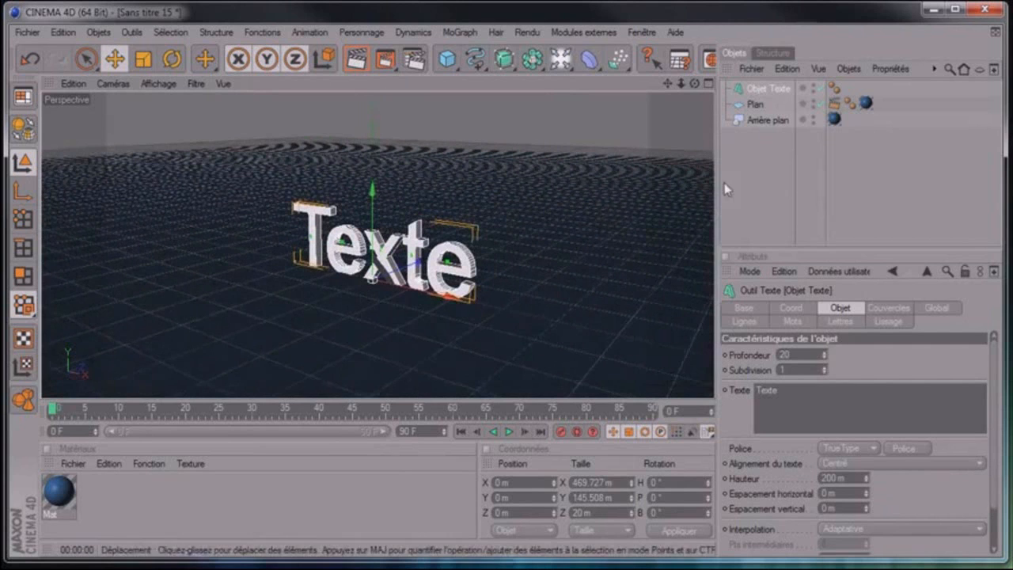
{"action": "left_click", "coordinate": [816, 356]}
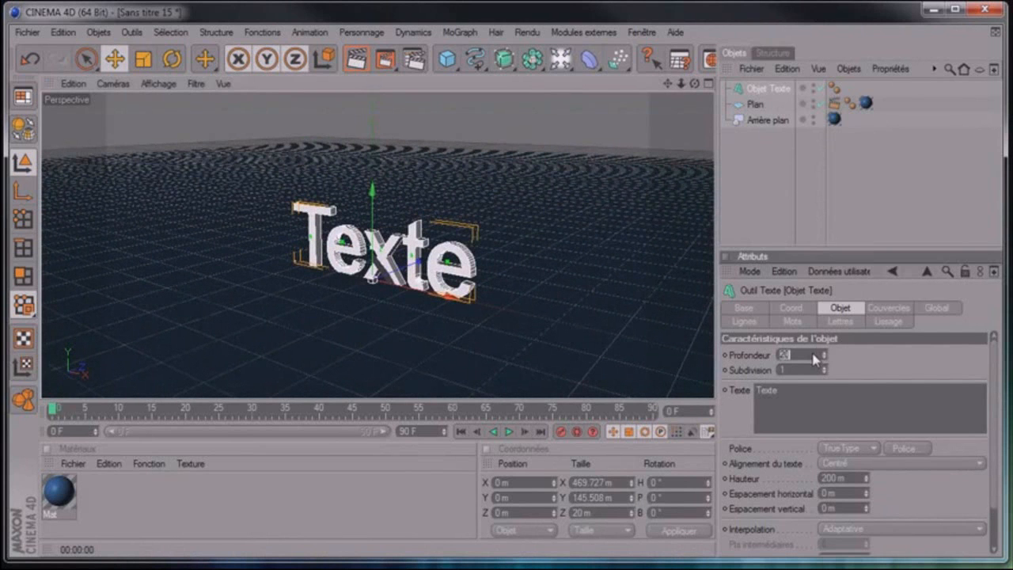
{"action": "left_click", "coordinate": [776, 231]}
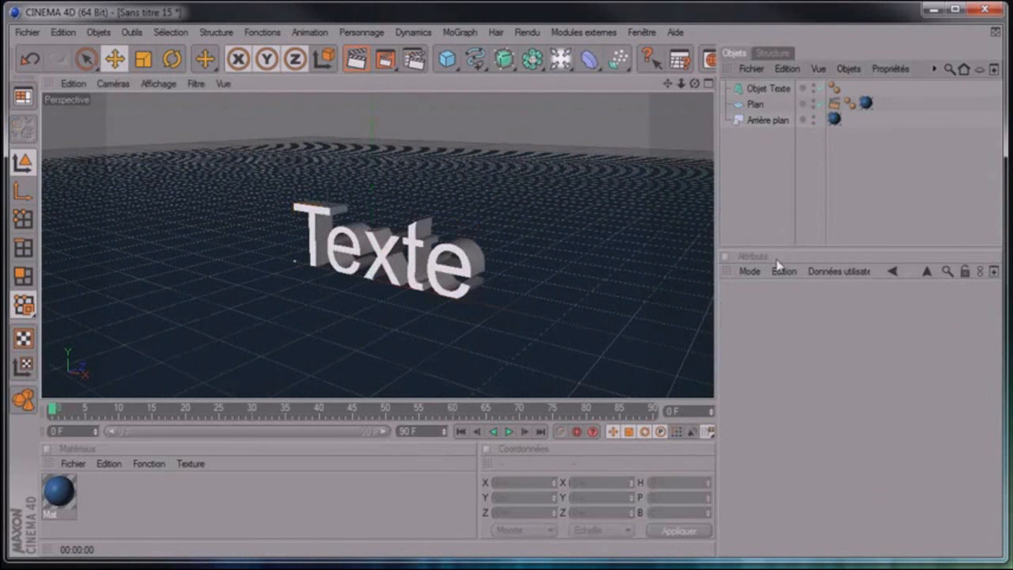
Change the text object's font to Guardian.
{"action": "left_click", "coordinate": [766, 88]}
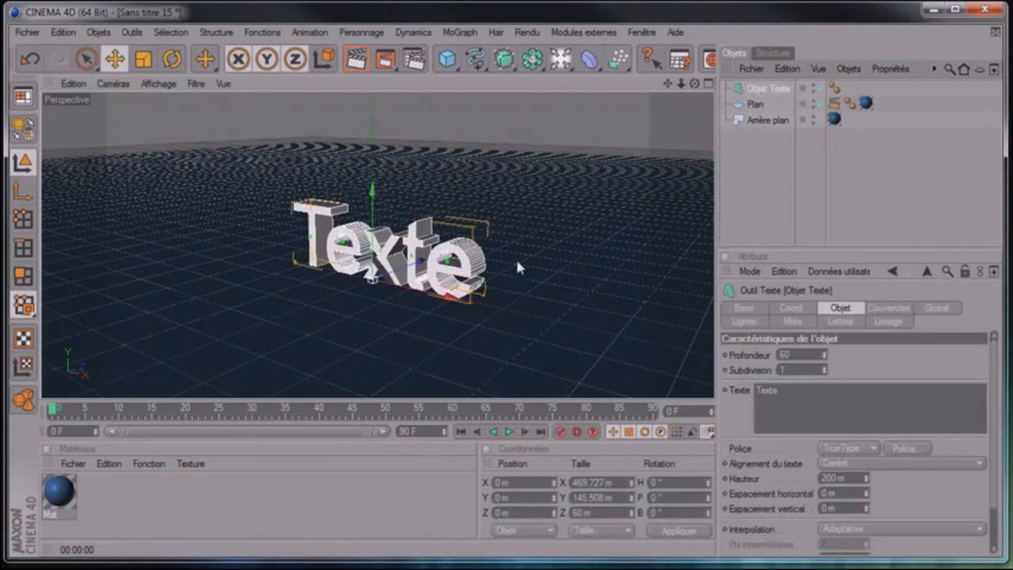
{"action": "left_click", "coordinate": [904, 449]}
{"action": "type", "text": "gu"}
{"action": "left_click", "coordinate": [130, 175]}
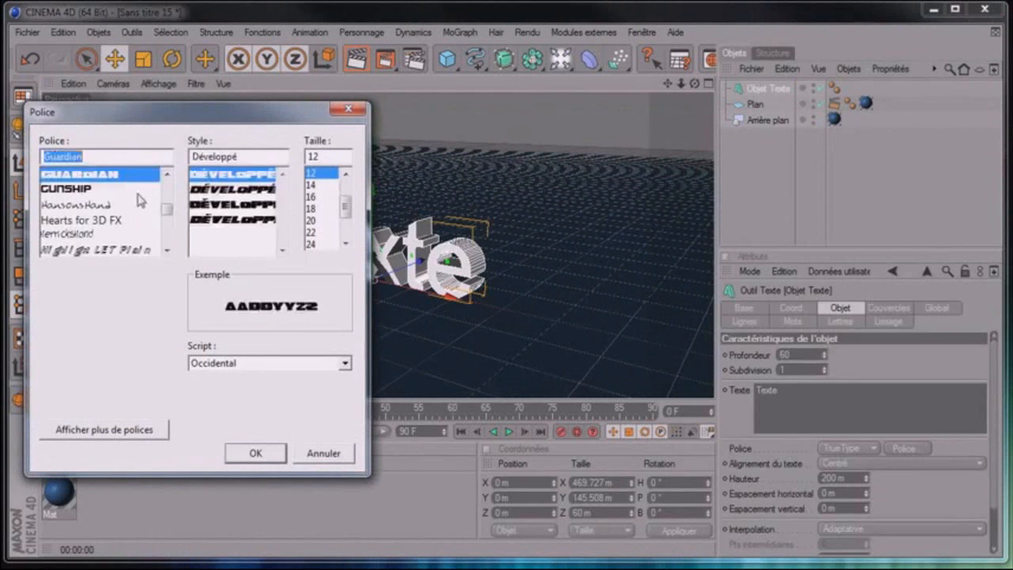
{"action": "left_click", "coordinate": [253, 452]}
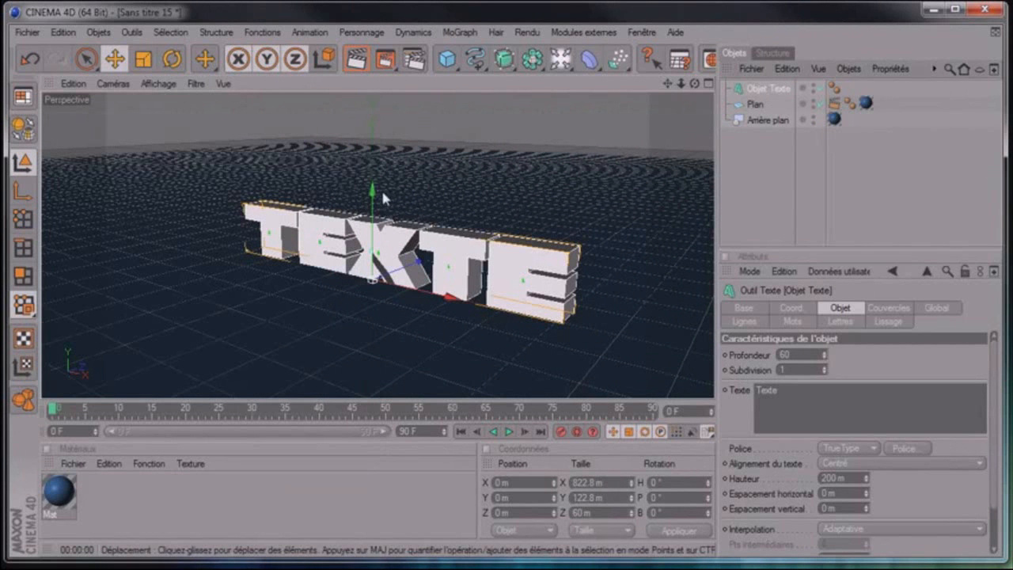
Raise the text to about 89 m on Y and test-render the perspective view.
{"action": "left_click_drag", "start_coordinate": [372, 192], "coordinate": [372, 149]}
{"action": "left_click", "coordinate": [356, 59]}
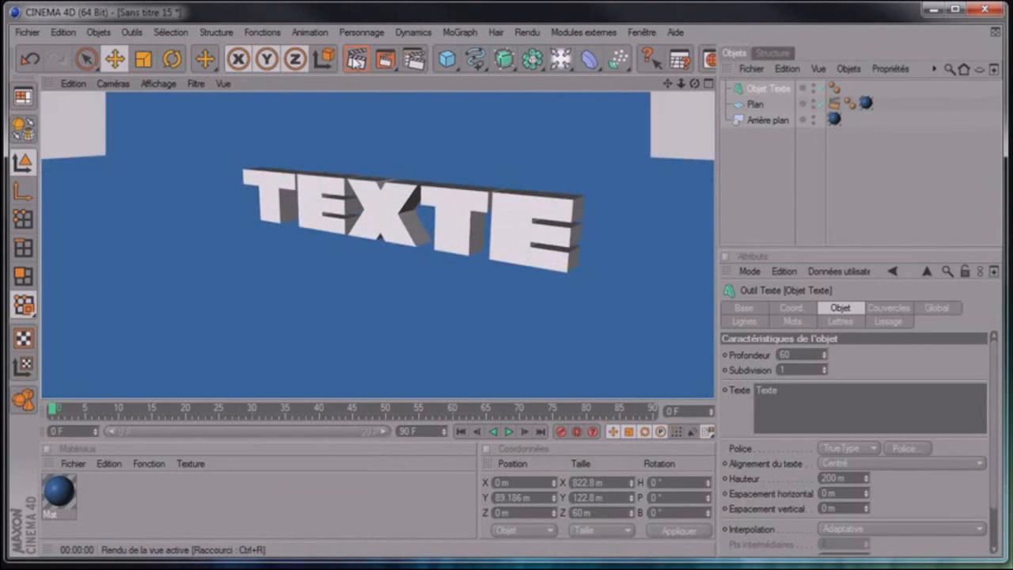
Add a Lumière object and place it above and in front of the text, at about 472 m on Y and -346 m on Z.
{"action": "left_click_drag", "start_coordinate": [694, 83], "coordinate": [624, 103]}
{"action": "left_click", "coordinate": [563, 66]}
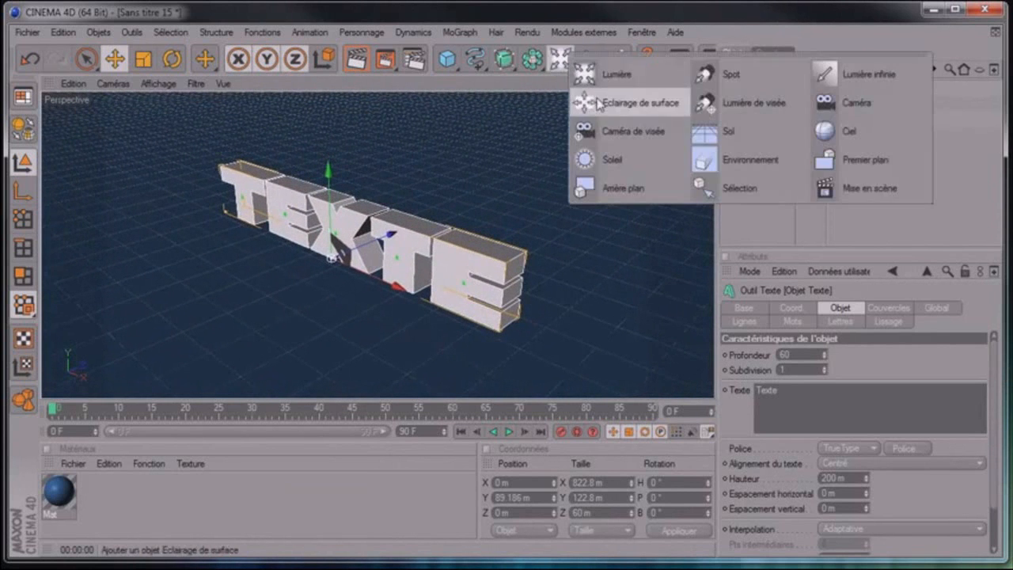
{"action": "left_click", "coordinate": [596, 74]}
{"action": "left_click_drag", "start_coordinate": [332, 254], "coordinate": [329, 159]}
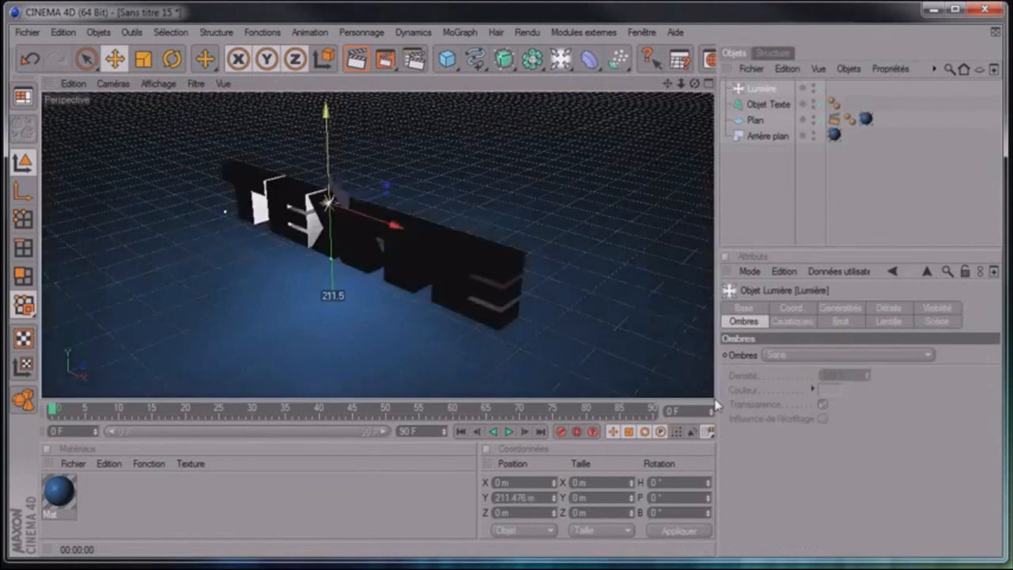
{"action": "left_click_drag", "start_coordinate": [392, 151], "coordinate": [257, 184]}
{"action": "left_click_drag", "start_coordinate": [695, 83], "coordinate": [715, 402]}
{"action": "left_click_drag", "start_coordinate": [263, 187], "coordinate": [266, 147]}
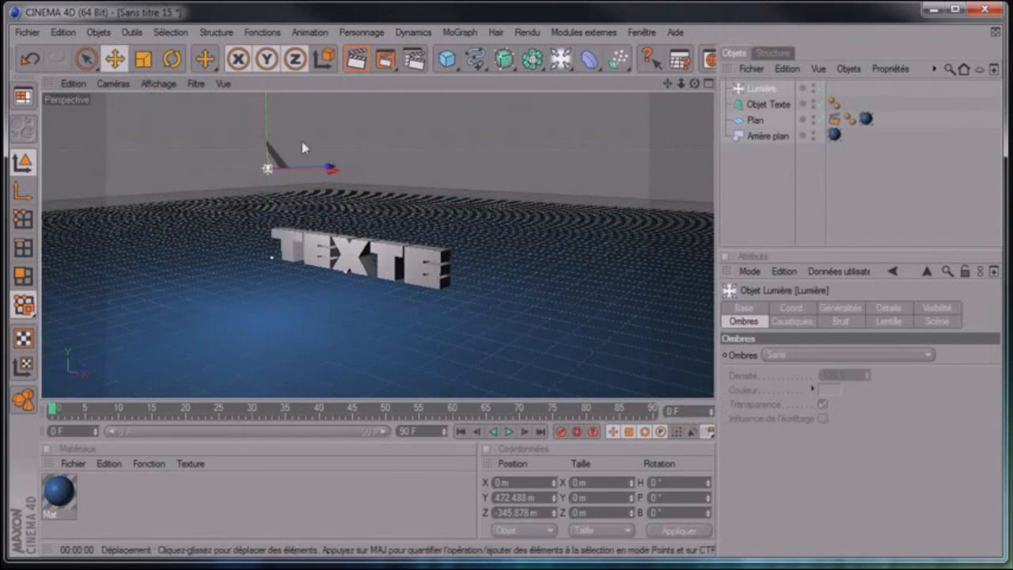
Test-render the lit perspective view and delete the Lumière object.
{"action": "left_click", "coordinate": [358, 63]}
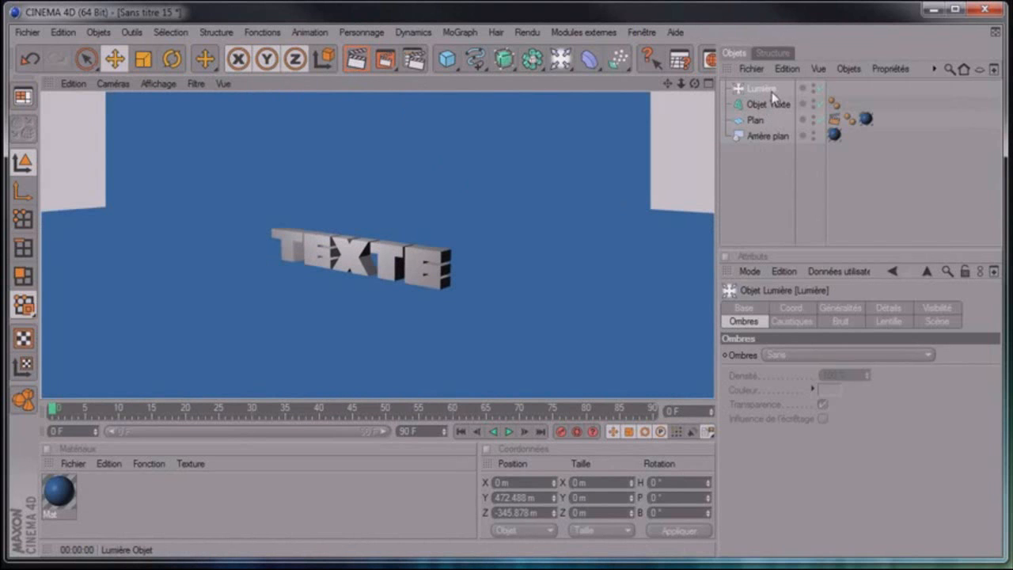
{"action": "key", "text": "Delete"}
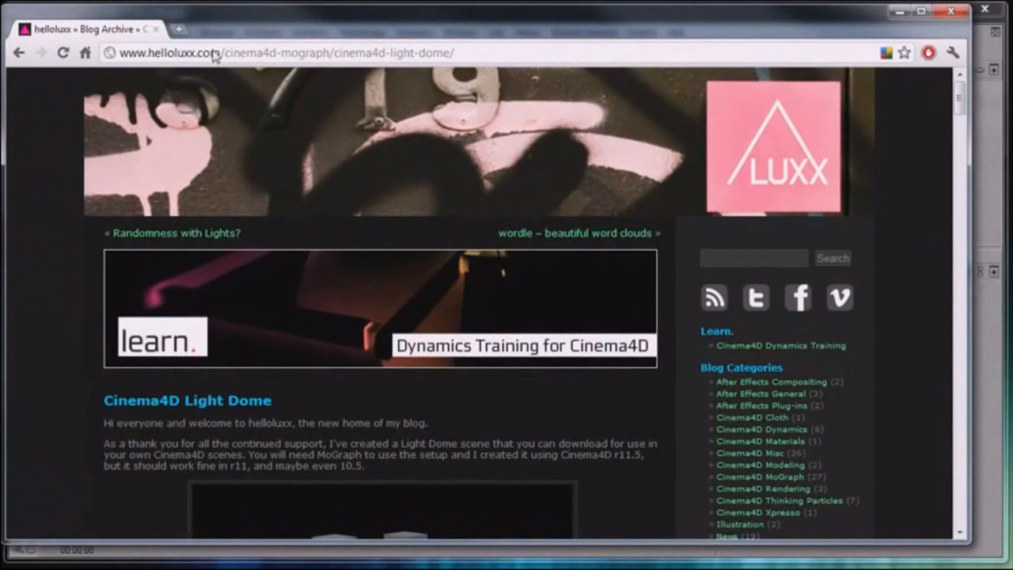
In the web browser, search helloluxx.com for "lightdome" and open the Cinema4D Light Dome article.
{"action": "left_click_drag", "start_coordinate": [220, 52], "coordinate": [35, 72]}
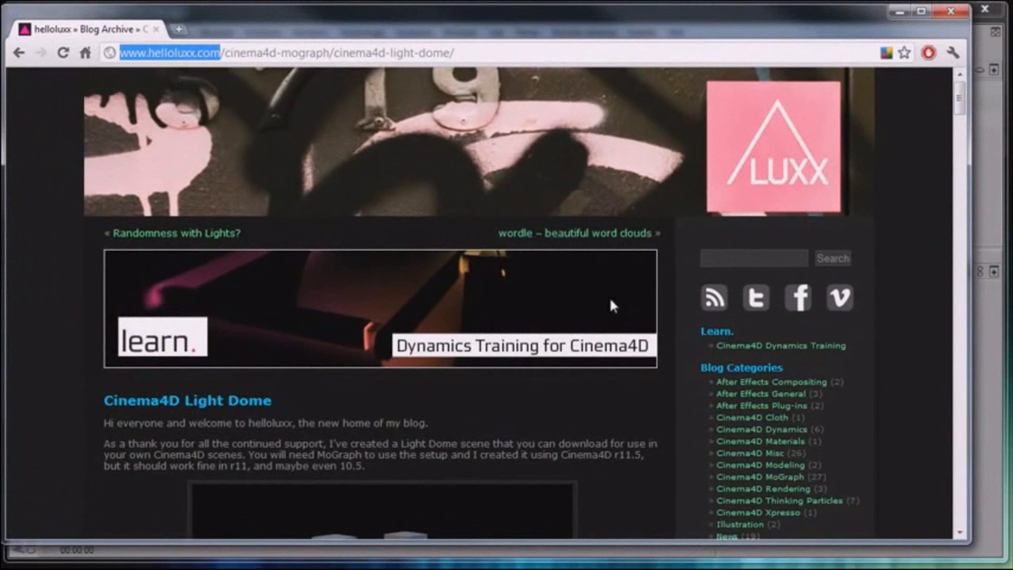
{"action": "left_click", "coordinate": [783, 260]}
{"action": "type", "text": "l"}
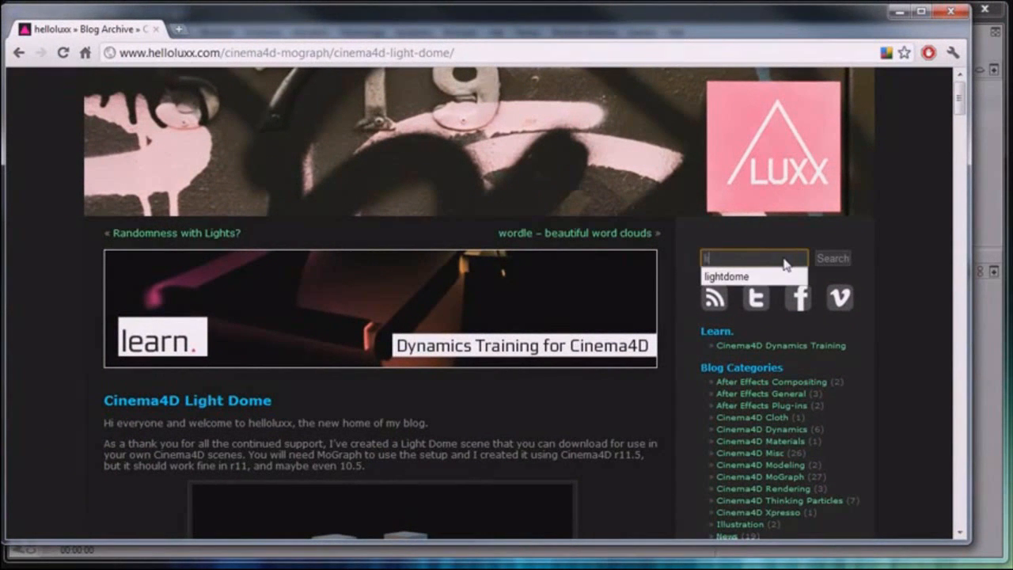
{"action": "type", "text": "ightdome"}
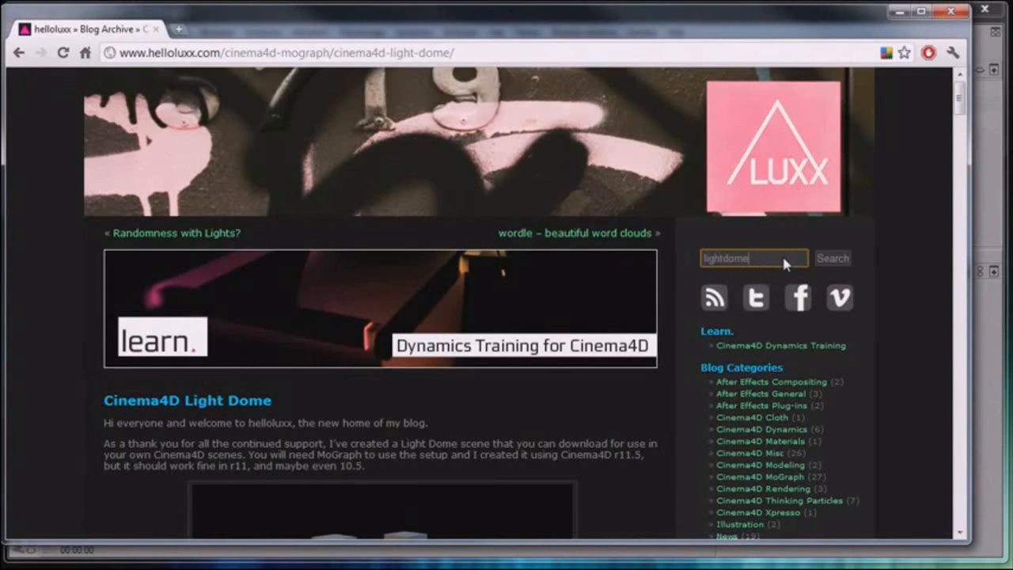
{"action": "key", "text": "Return"}
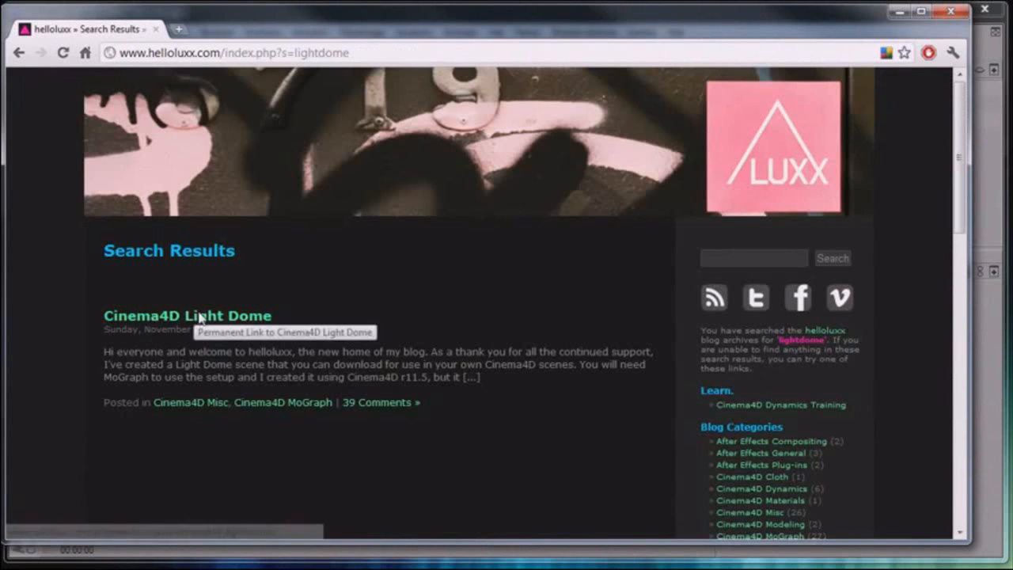
{"action": "left_click", "coordinate": [200, 316]}
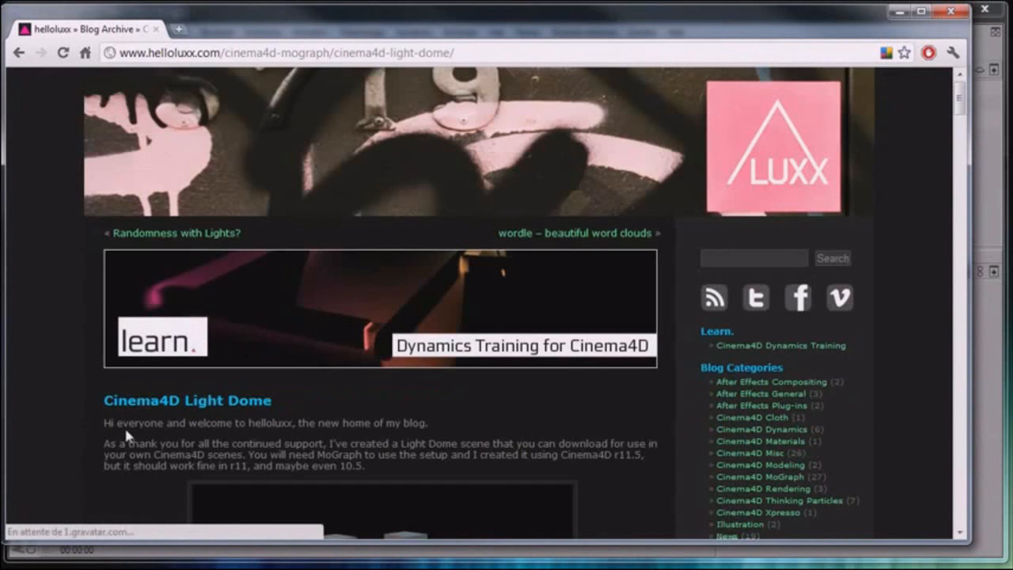
Review the Light Dome article's sample render, parameter screenshot and scene download link.
{"action": "scroll", "coordinate": [124, 426], "scroll_direction": "down", "scroll_amount": 4}
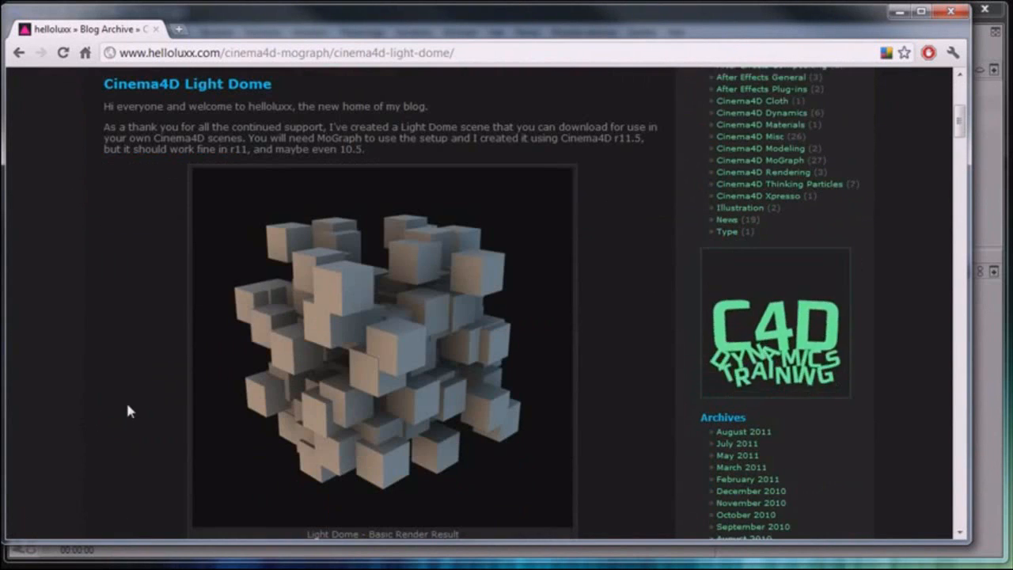
{"action": "scroll", "coordinate": [128, 406], "scroll_direction": "down", "scroll_amount": 4}
{"action": "scroll", "coordinate": [127, 407], "scroll_direction": "down", "scroll_amount": 9}
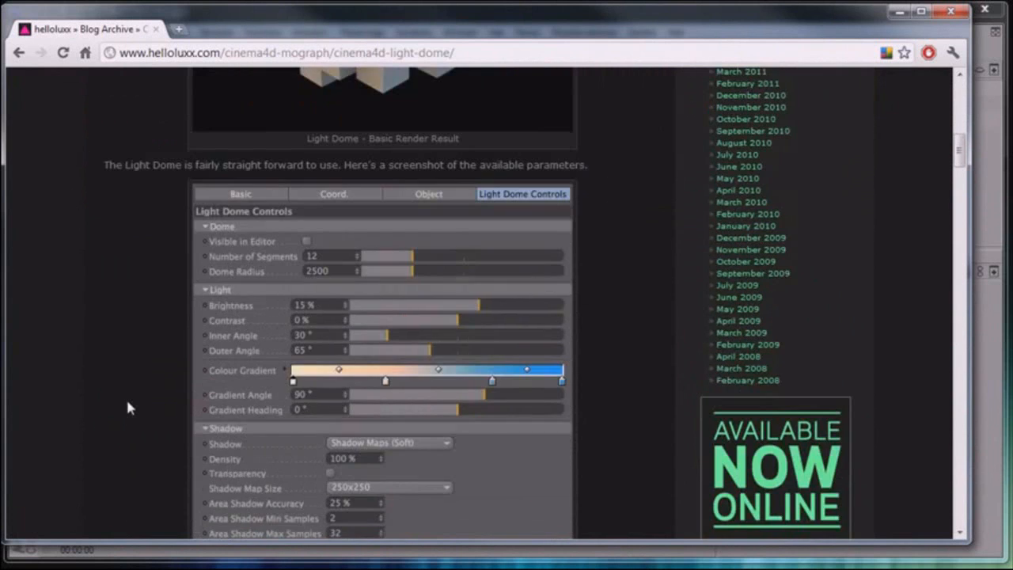
{"action": "scroll", "coordinate": [128, 405], "scroll_direction": "down", "scroll_amount": 1}
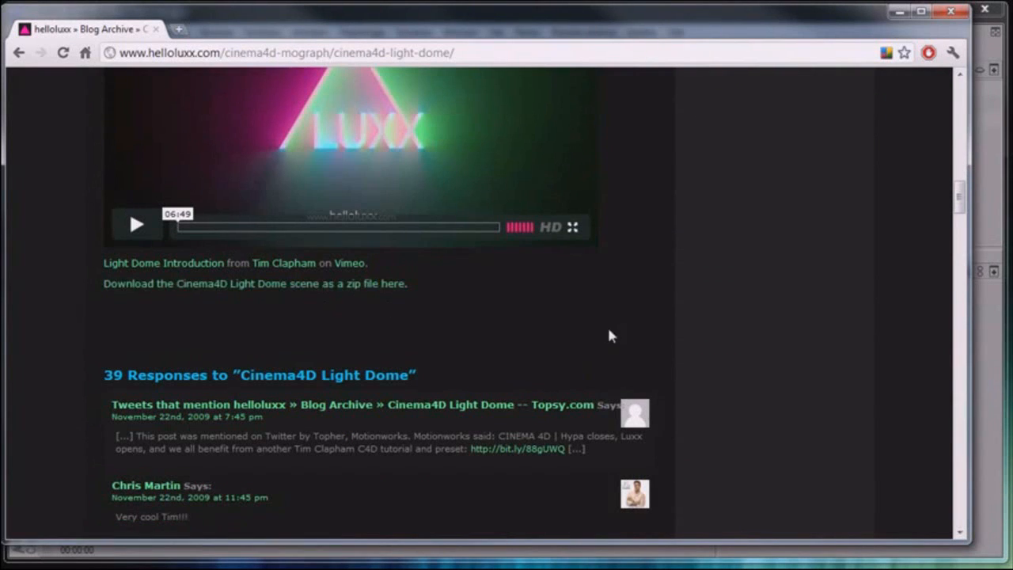
{"action": "scroll", "coordinate": [607, 323], "scroll_direction": "up", "scroll_amount": 4}
{"action": "scroll", "coordinate": [610, 336], "scroll_direction": "up", "scroll_amount": 4}
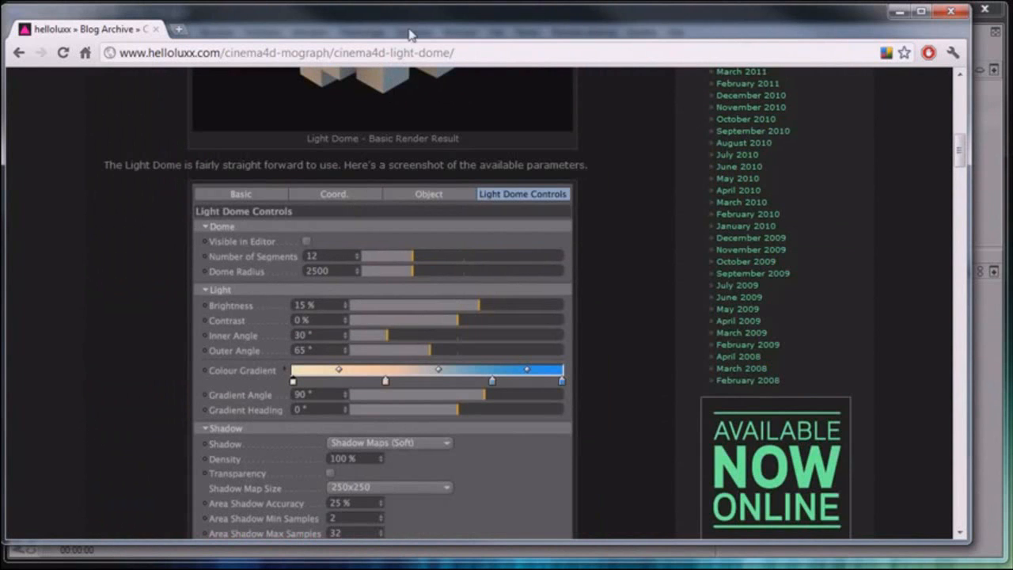
Return to CINEMA 4D and merge the helloluxx_lightdome preset into the scene.
{"action": "left_click_drag", "start_coordinate": [445, 35], "coordinate": [1012, 38]}
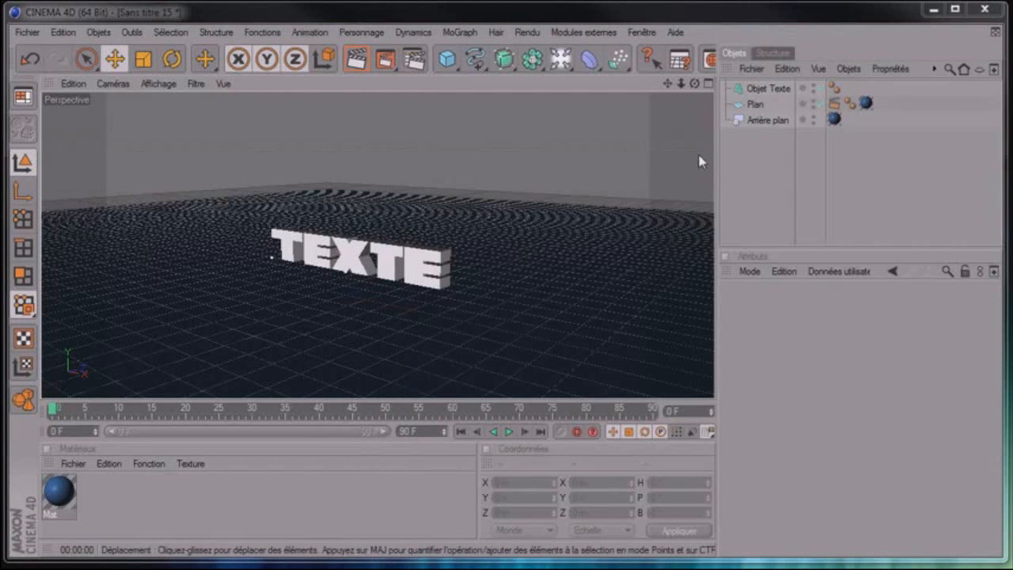
{"action": "left_click_drag", "start_coordinate": [633, 61], "coordinate": [344, 68]}
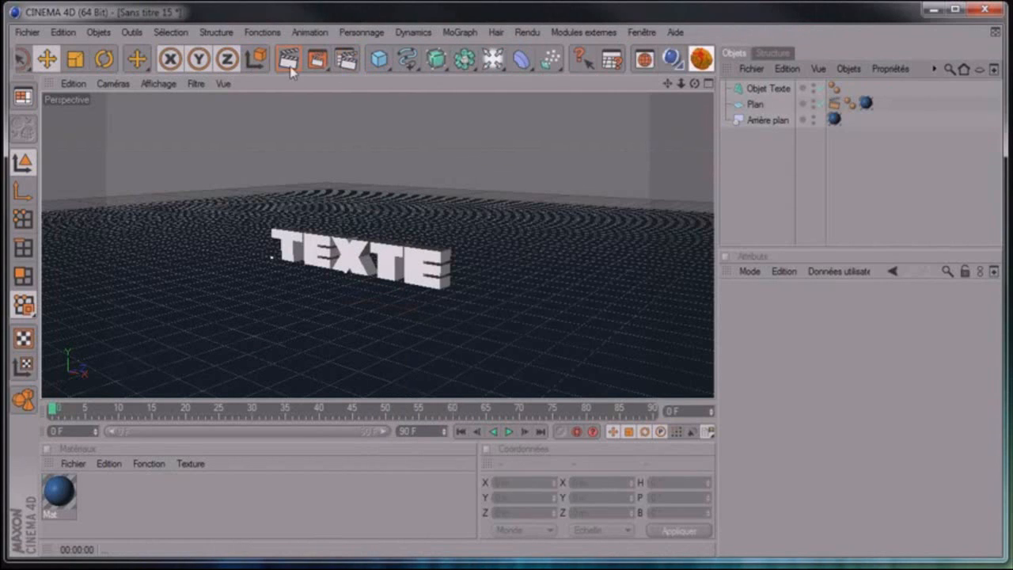
{"action": "left_click", "coordinate": [679, 58]}
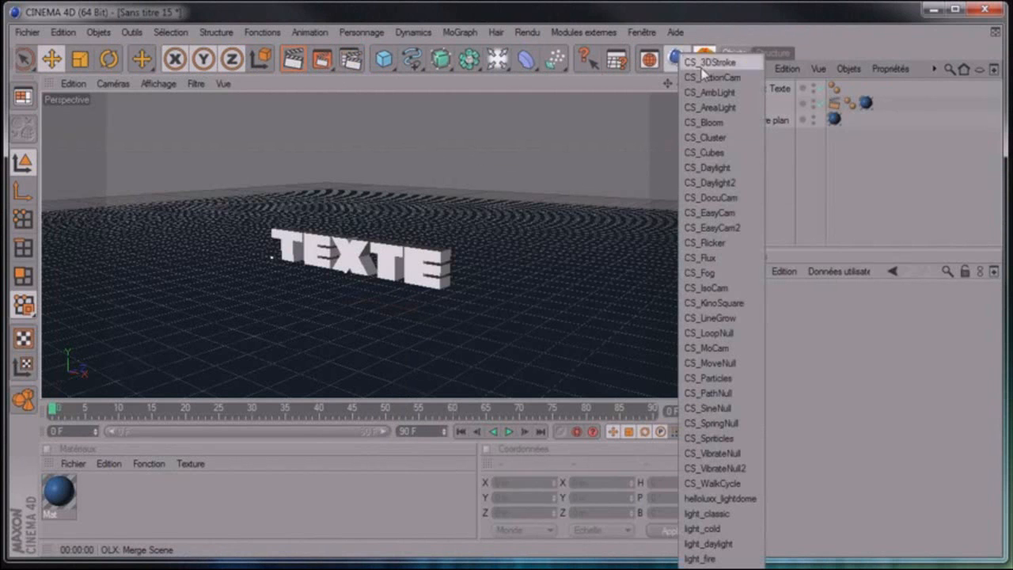
{"action": "left_click", "coordinate": [732, 500]}
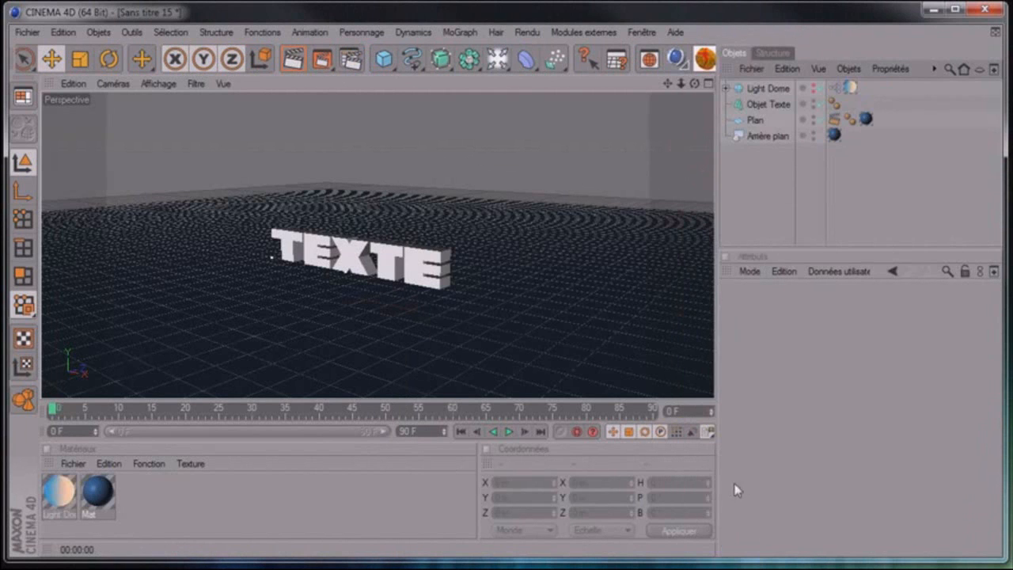
Examine the Light Dome object's controls and the base properties of its Light Dome material.
{"action": "left_click", "coordinate": [756, 89]}
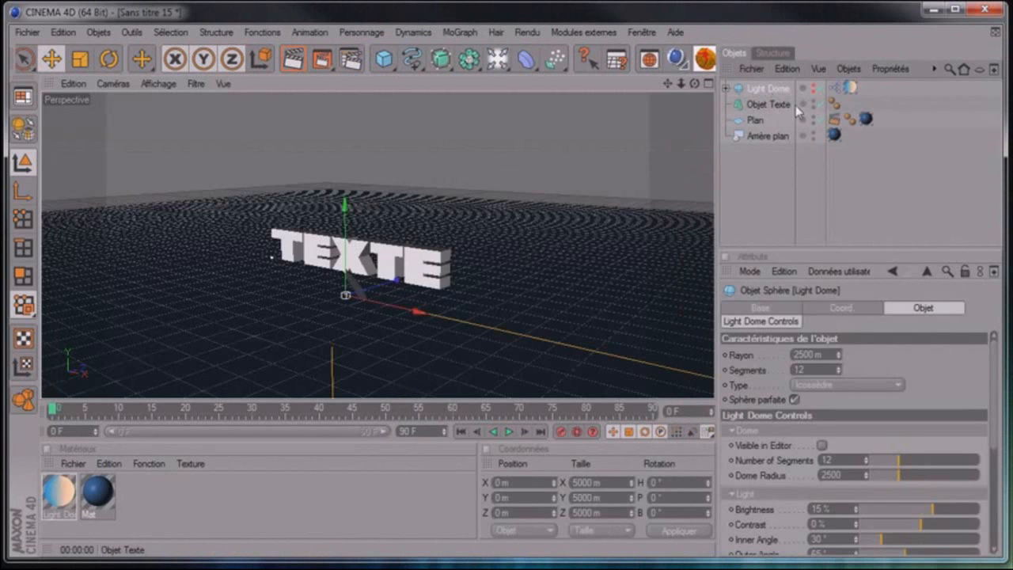
{"action": "left_click", "coordinate": [57, 495]}
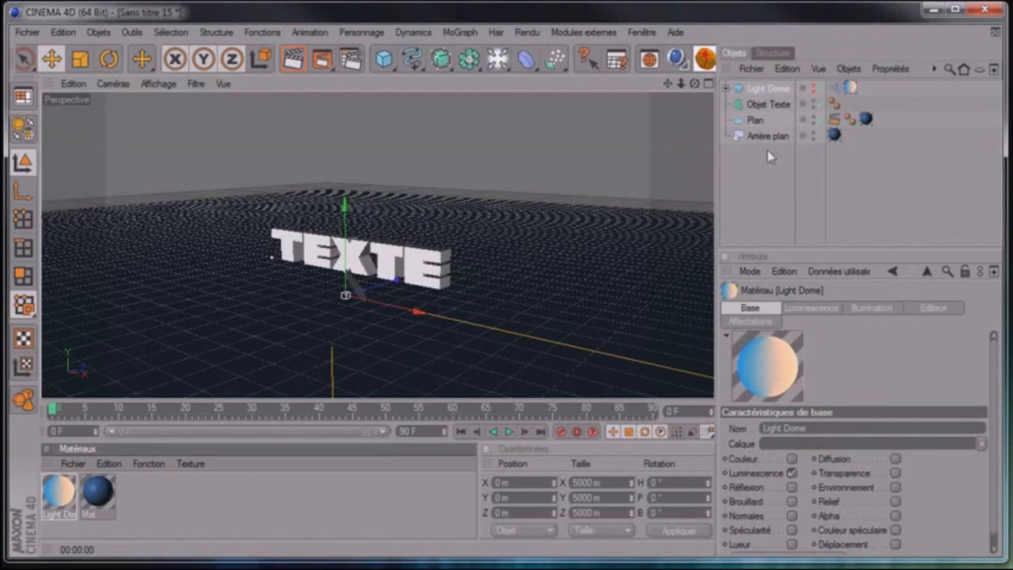
Review the Light Dome's brightness, angle, colour gradient and shadow controls, then clear the selection.
{"action": "left_click", "coordinate": [765, 89]}
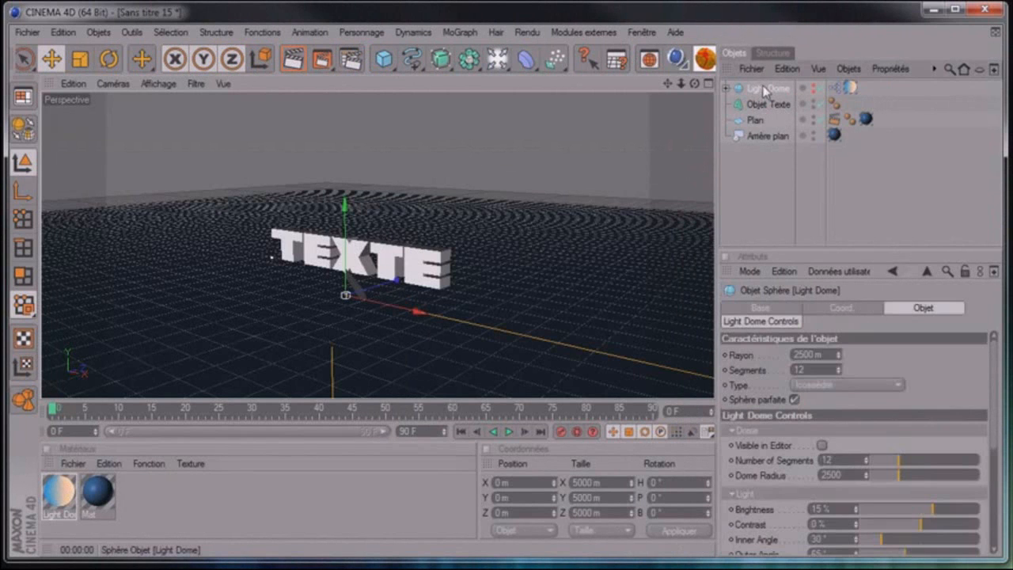
{"action": "left_click", "coordinate": [795, 321]}
{"action": "left_click_drag", "start_coordinate": [995, 362], "coordinate": [982, 419]}
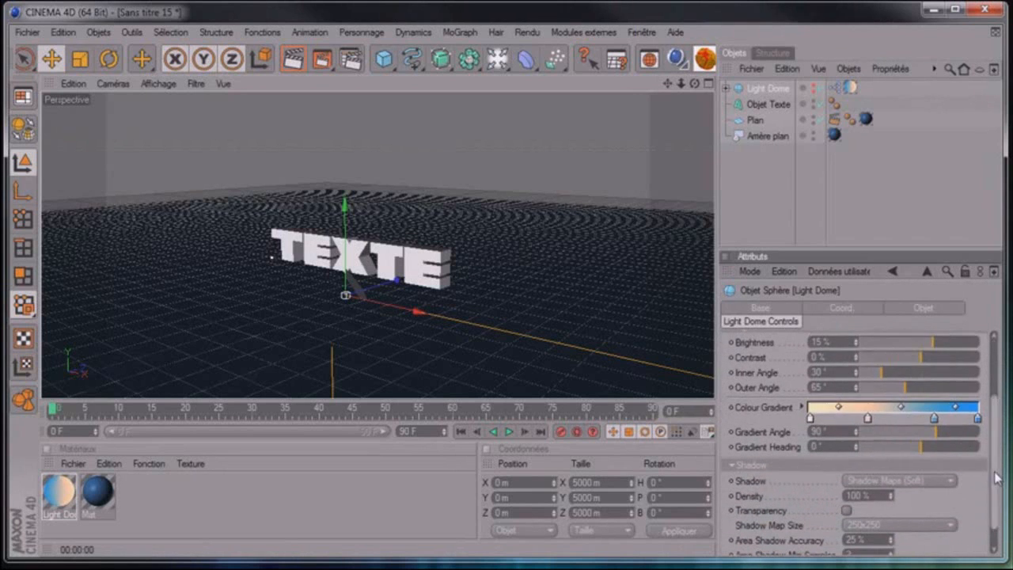
{"action": "scroll", "coordinate": [894, 340], "scroll_direction": "up", "scroll_amount": 5}
{"action": "left_click", "coordinate": [779, 188]}
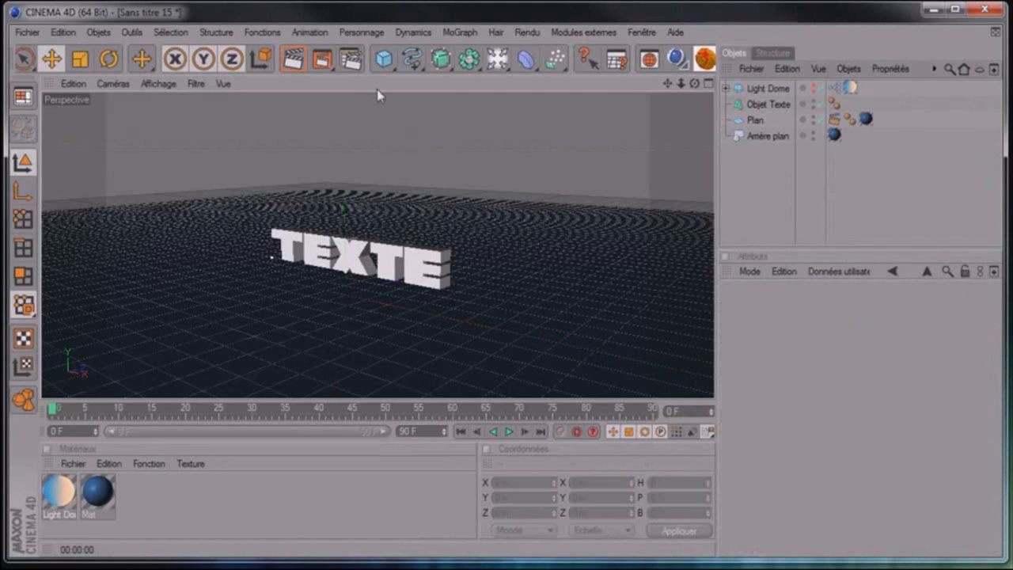
Render the perspective view to check the Light Dome lighting, then render it again closer to the text.
{"action": "left_click", "coordinate": [295, 62]}
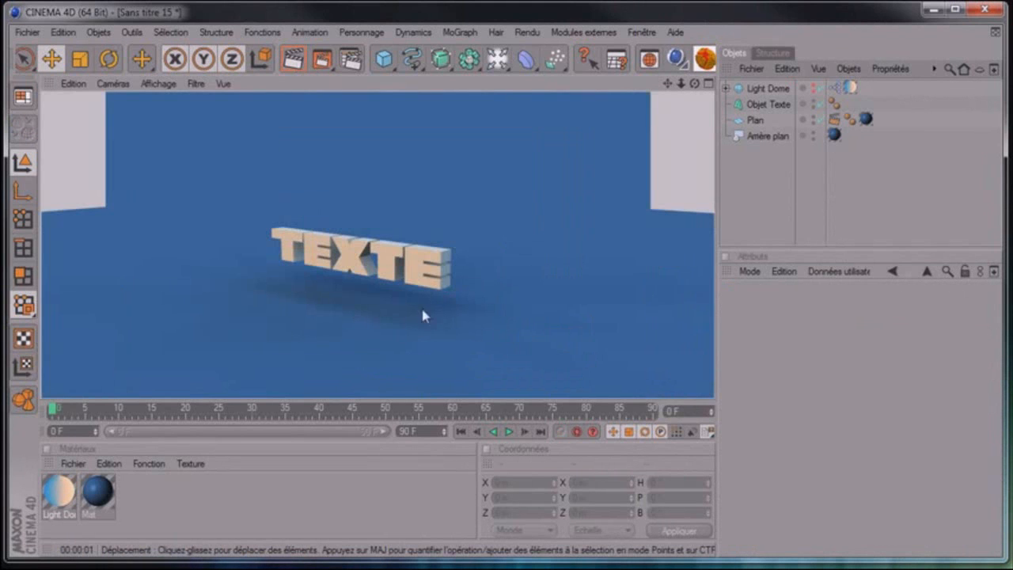
{"action": "left_click_drag", "start_coordinate": [680, 84], "coordinate": [713, 84]}
{"action": "left_click", "coordinate": [284, 70]}
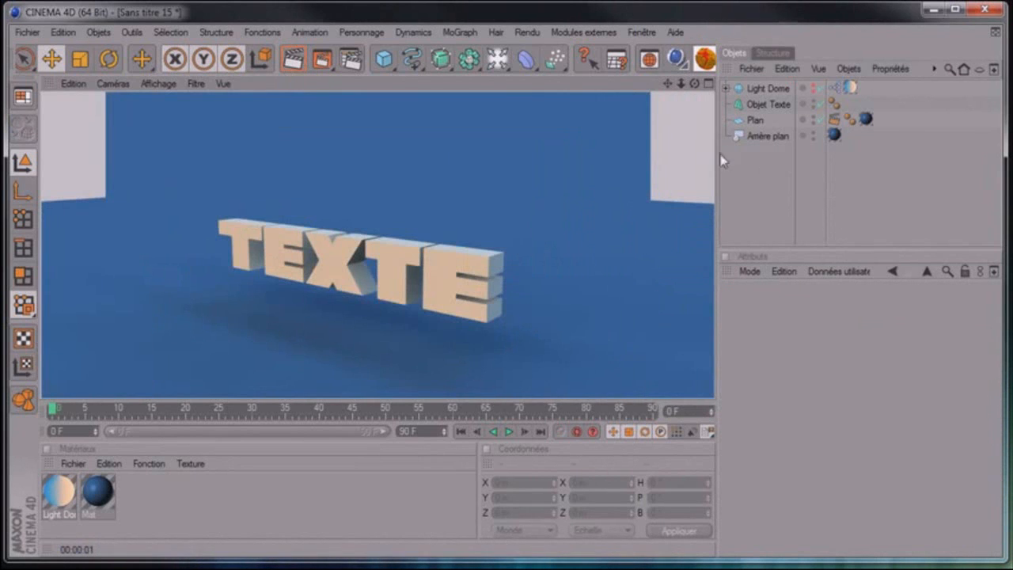
Set both the start and end caps of the text object to Couvercle et biseau.
{"action": "left_click", "coordinate": [771, 103]}
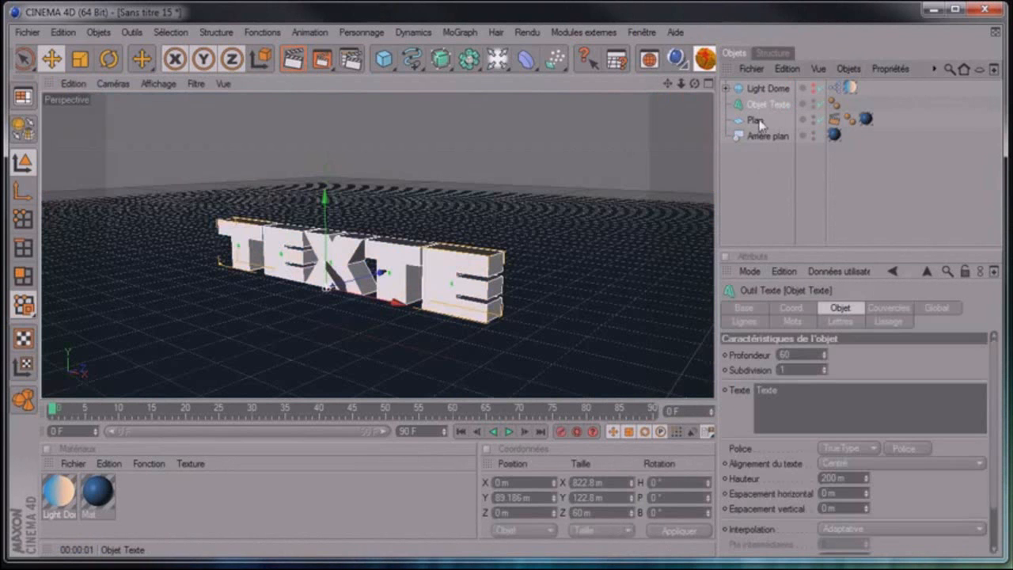
{"action": "left_click", "coordinate": [881, 313]}
{"action": "left_click", "coordinate": [862, 356]}
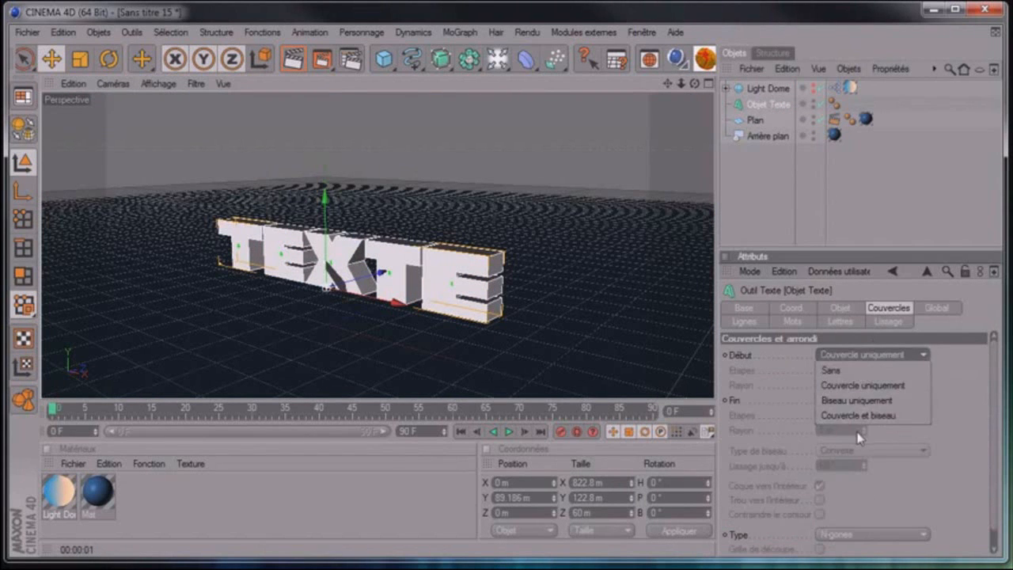
{"action": "left_click", "coordinate": [867, 413]}
{"action": "left_click", "coordinate": [871, 401]}
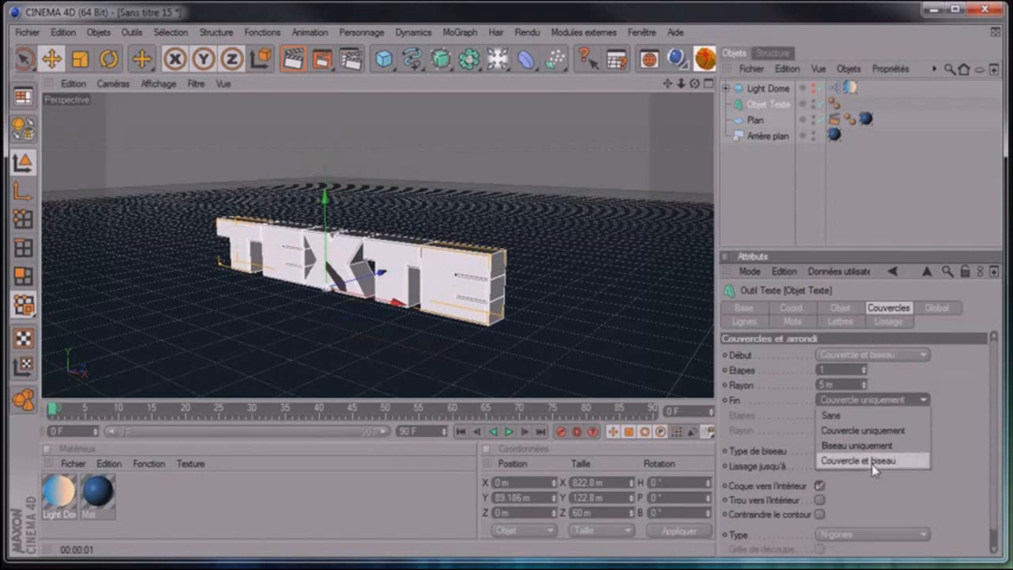
{"action": "left_click", "coordinate": [874, 462]}
Give the text's start and end bevels 3 steps and a 0.5 m radius each.
{"action": "left_click", "coordinate": [860, 370]}
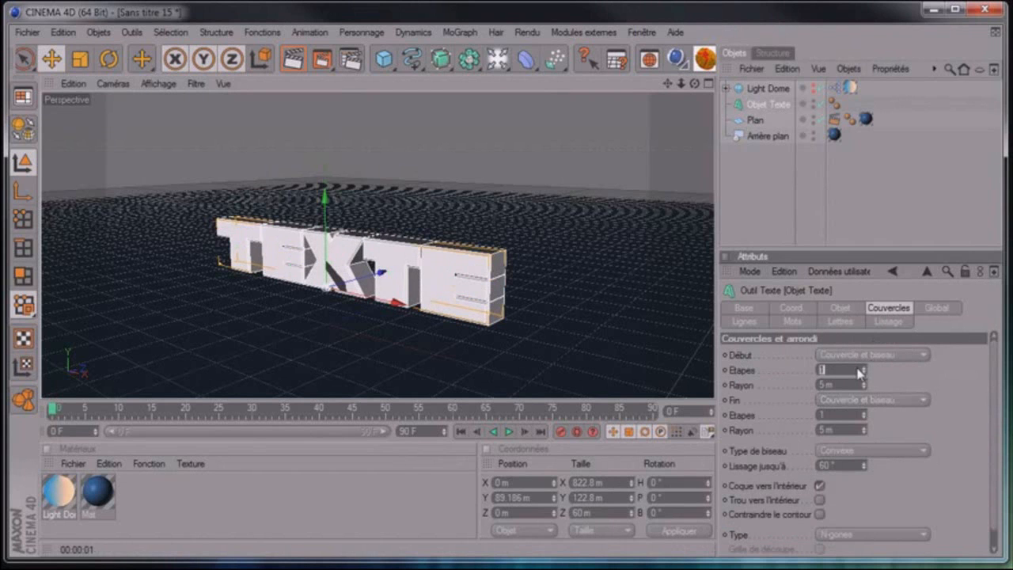
{"action": "type", "text": "3"}
{"action": "left_click", "coordinate": [852, 386]}
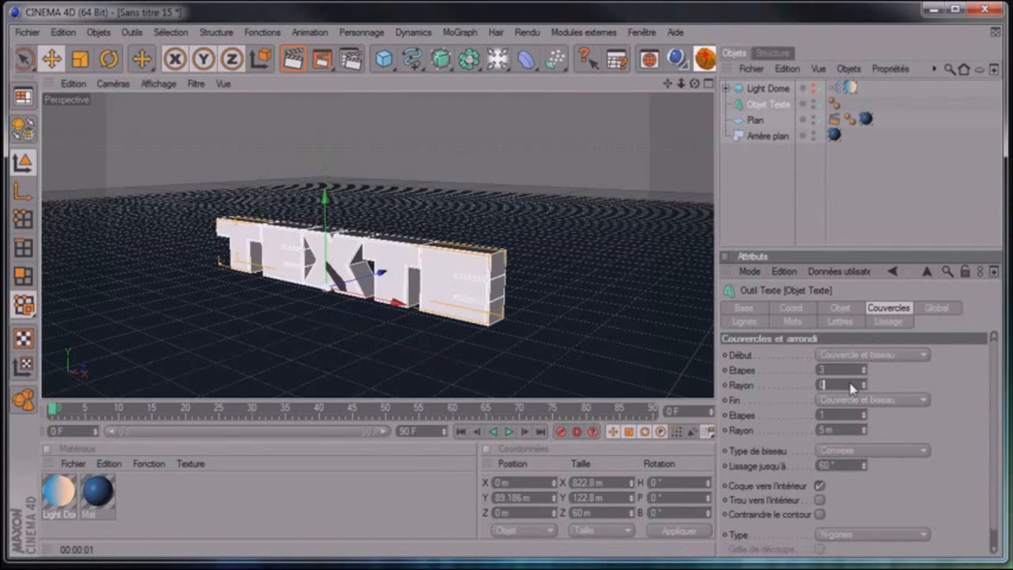
{"action": "left_click", "coordinate": [846, 402]}
{"action": "left_click", "coordinate": [847, 400]}
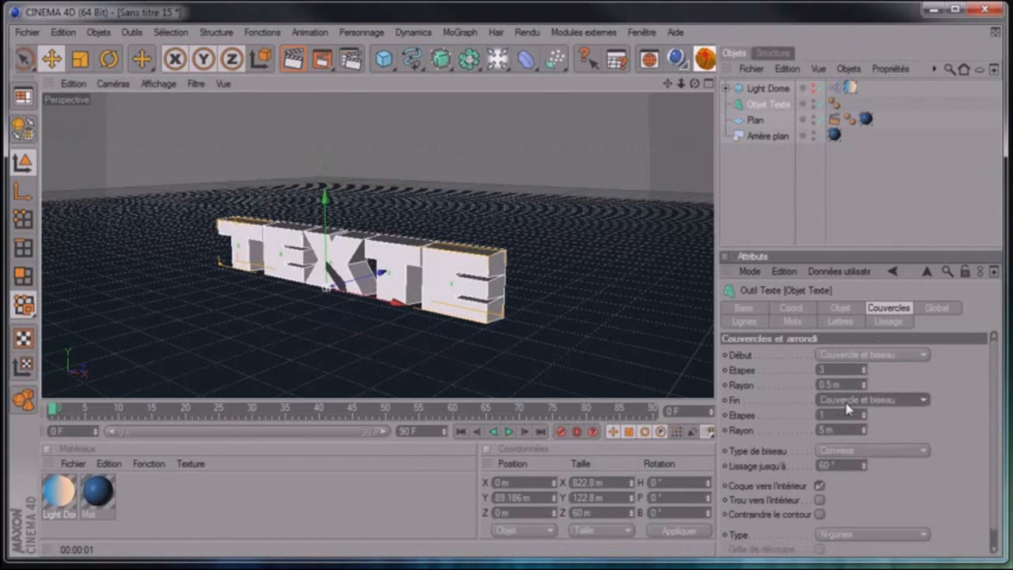
{"action": "left_click", "coordinate": [840, 419]}
{"action": "type", "text": "3"}
{"action": "left_click", "coordinate": [843, 431]}
{"action": "type", "text": "0.5"}
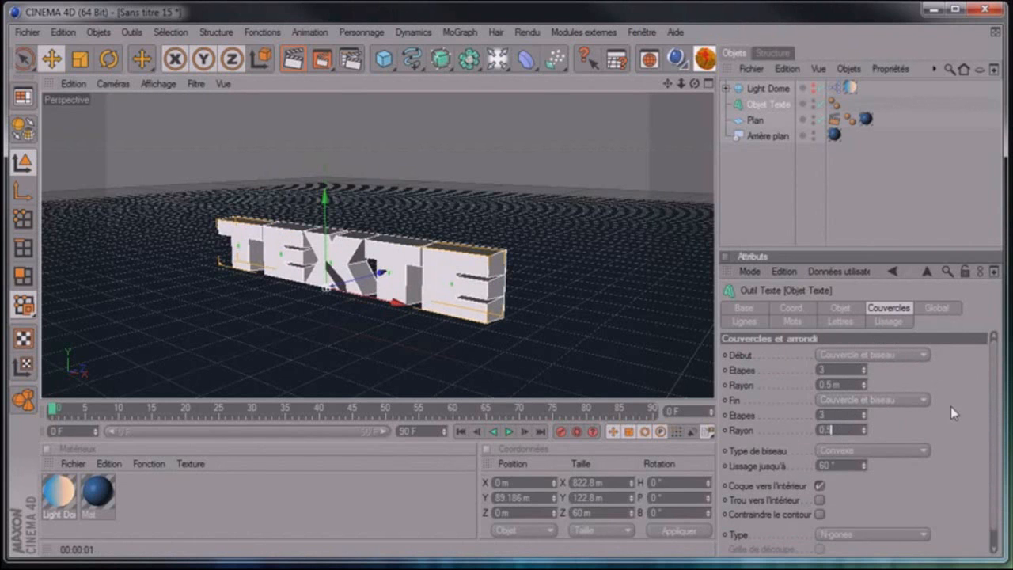
{"action": "key", "text": "Return"}
Render the bevelled text from a higher viewing angle with nothing selected.
{"action": "left_click", "coordinate": [770, 219]}
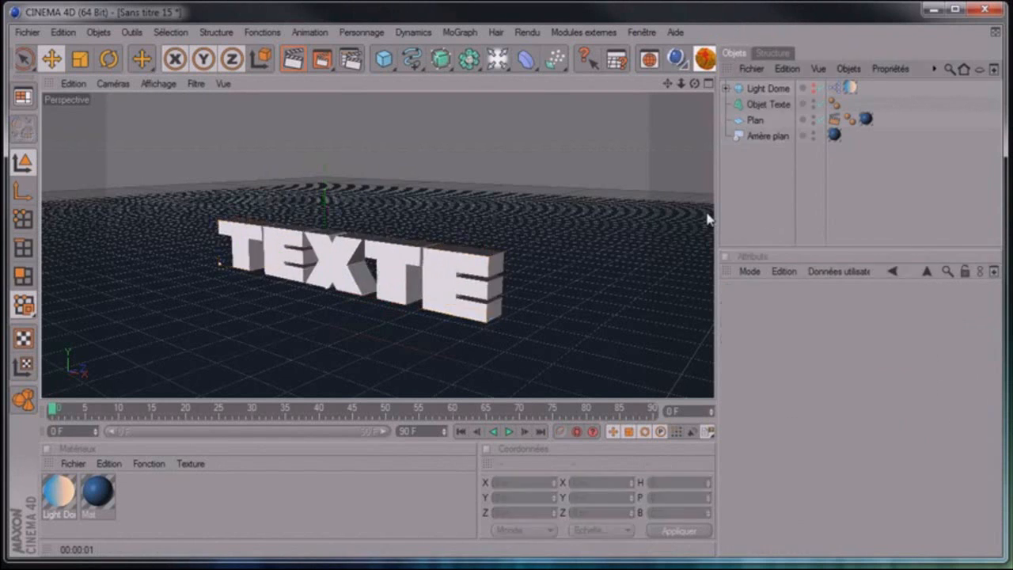
{"action": "left_click_drag", "start_coordinate": [694, 83], "coordinate": [716, 406]}
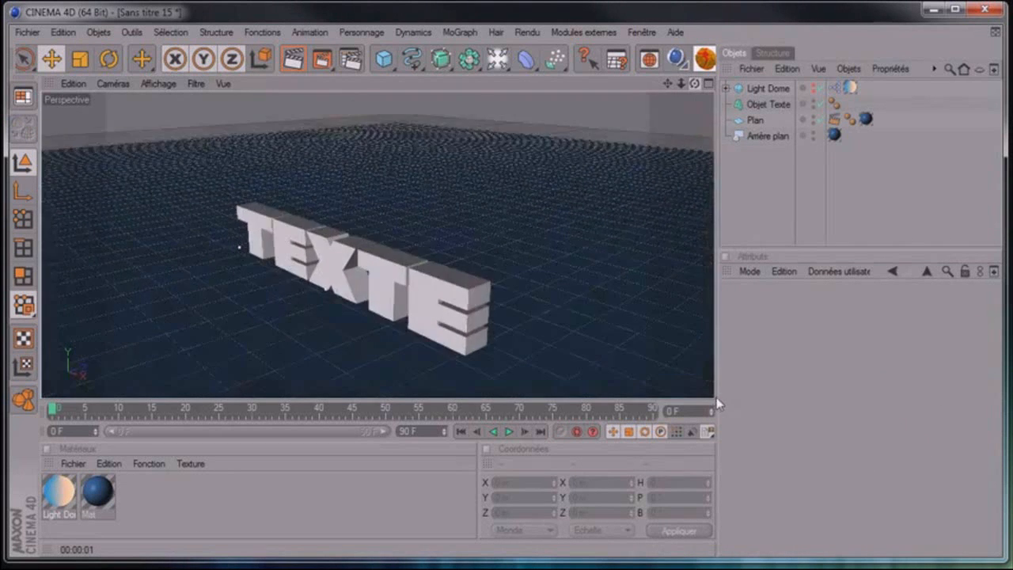
{"action": "left_click", "coordinate": [293, 59]}
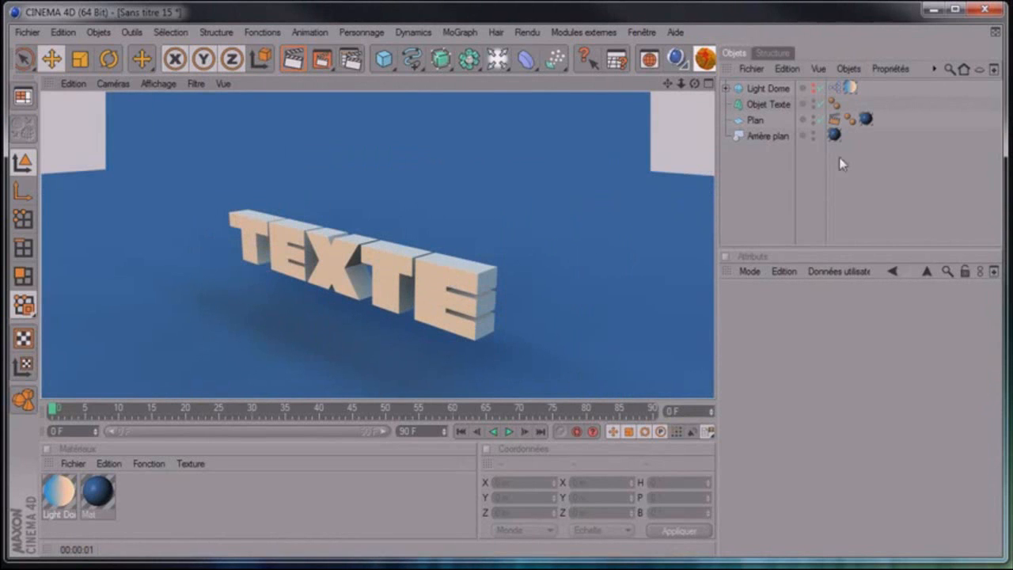
In the blue Mat material, disable specularity and enable reflection with an intensity of 7%.
{"action": "left_click", "coordinate": [97, 492]}
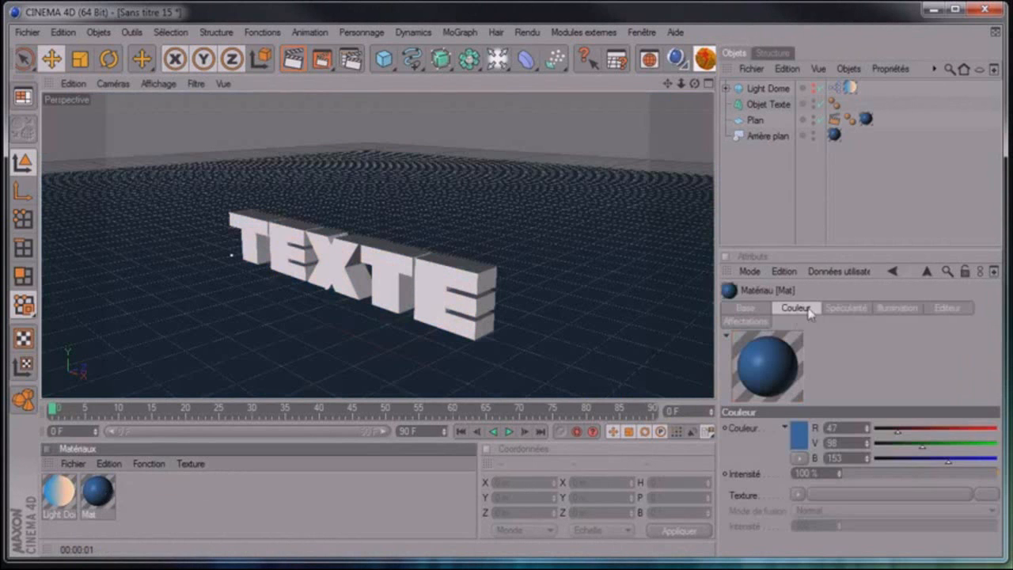
{"action": "left_click", "coordinate": [756, 309]}
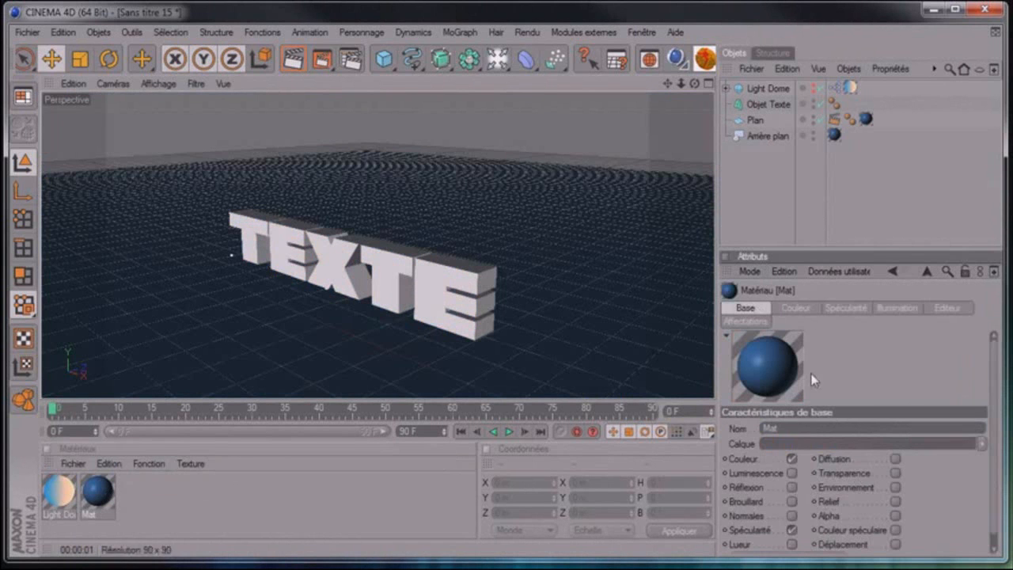
{"action": "left_click", "coordinate": [791, 530]}
{"action": "left_click", "coordinate": [791, 474]}
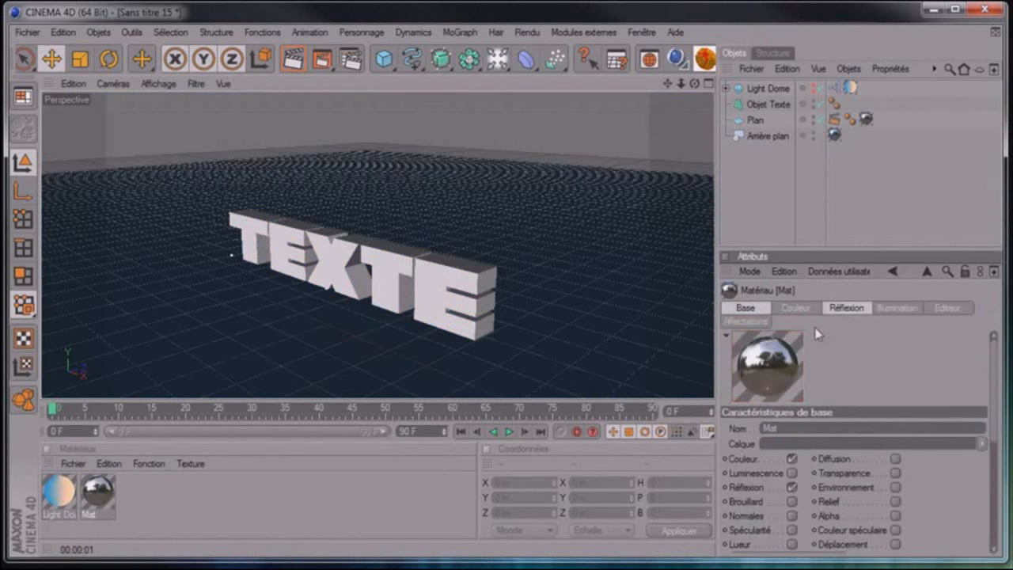
{"action": "left_click", "coordinate": [839, 309]}
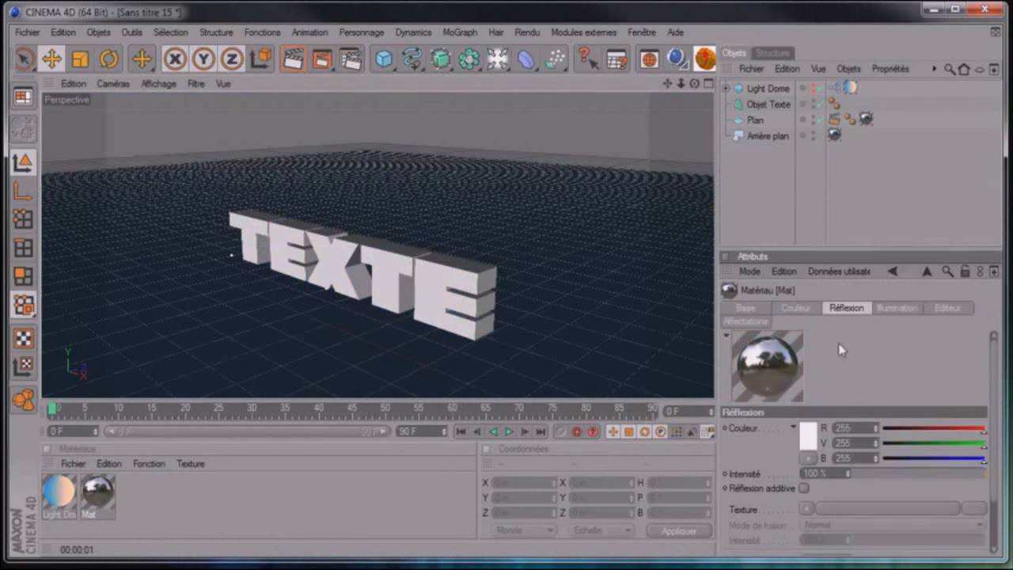
{"action": "left_click", "coordinate": [862, 474]}
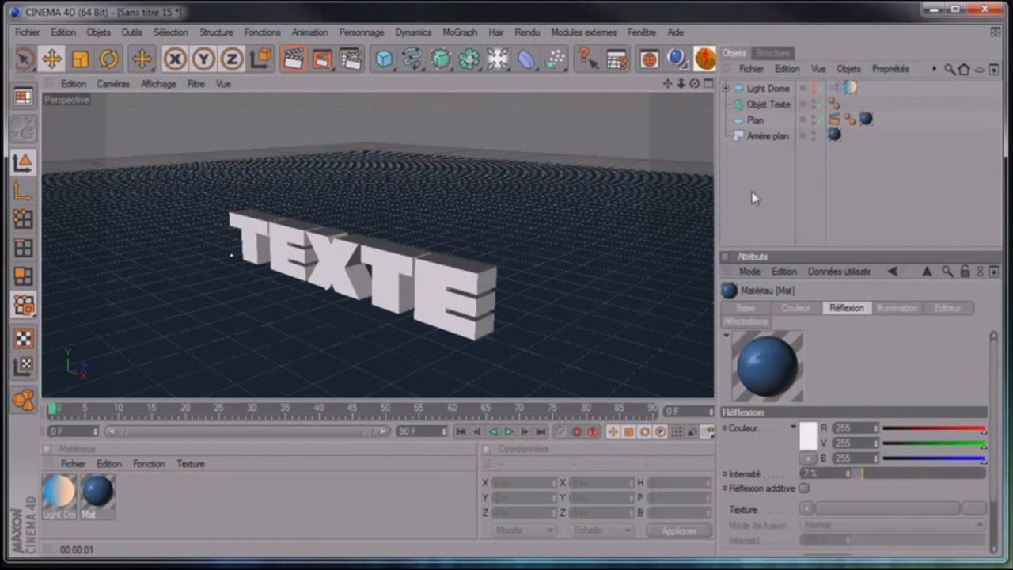
Render the scene from two different views to check the text's reflection on the floor.
{"action": "left_click_drag", "start_coordinate": [668, 84], "coordinate": [715, 400]}
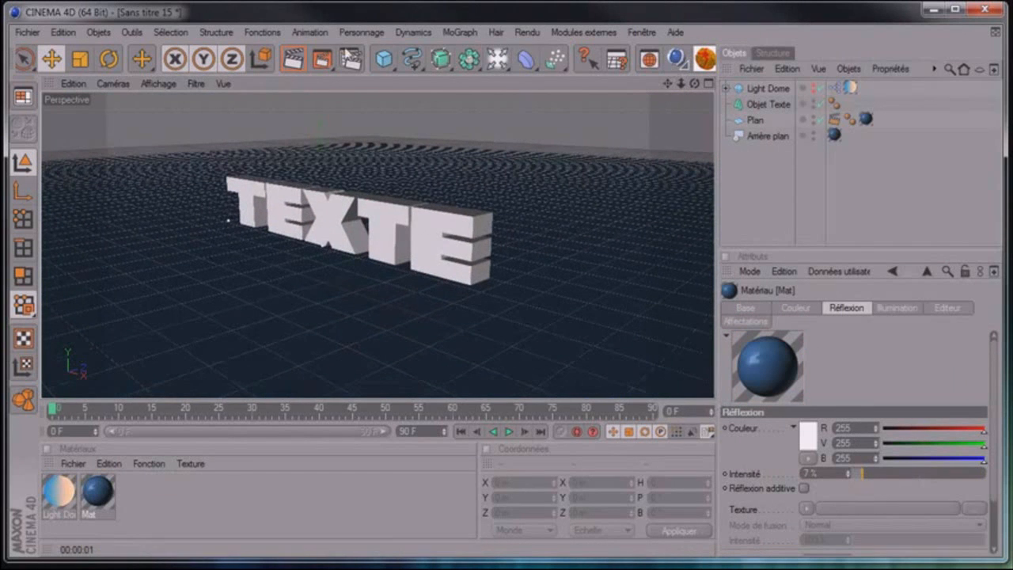
{"action": "left_click", "coordinate": [299, 61]}
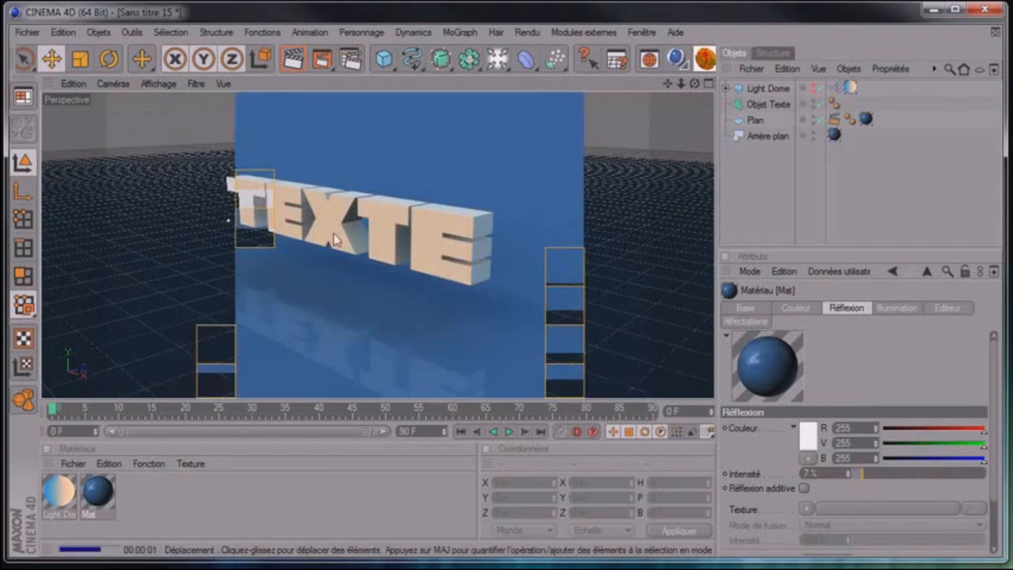
{"action": "mouse_move", "coordinate": [693, 86]}
{"action": "left_mouse_down"}
{"action": "mouse_move", "coordinate": [695, 409]}
{"action": "mouse_move", "coordinate": [681, 84]}
{"action": "mouse_move", "coordinate": [714, 402]}
{"action": "mouse_move", "coordinate": [694, 84]}
{"action": "left_mouse_up"}
{"action": "left_click", "coordinate": [292, 66]}
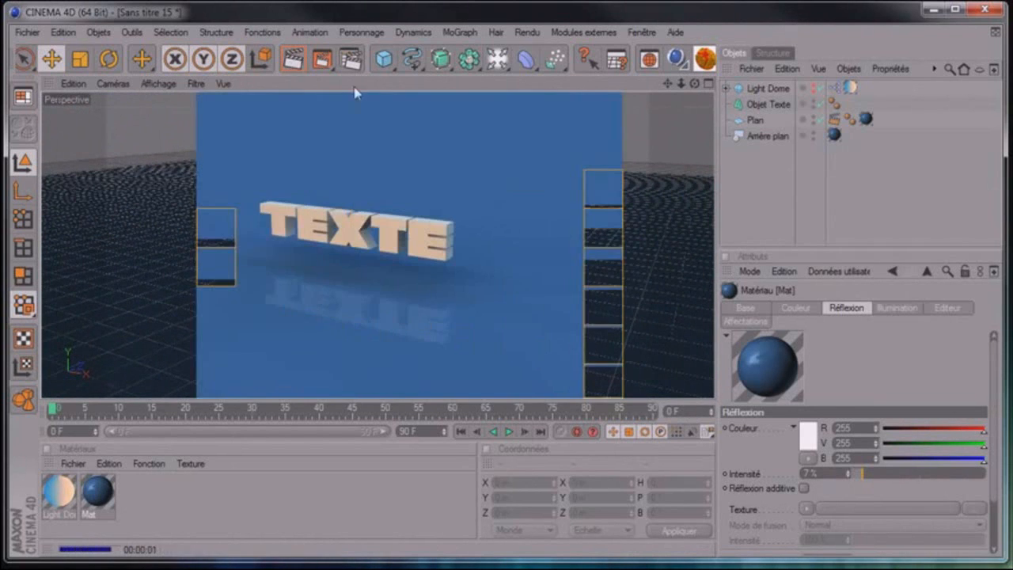
Raise the text object above the floor to a Y position of about 163.5 m, then deselect it.
{"action": "left_click", "coordinate": [767, 105]}
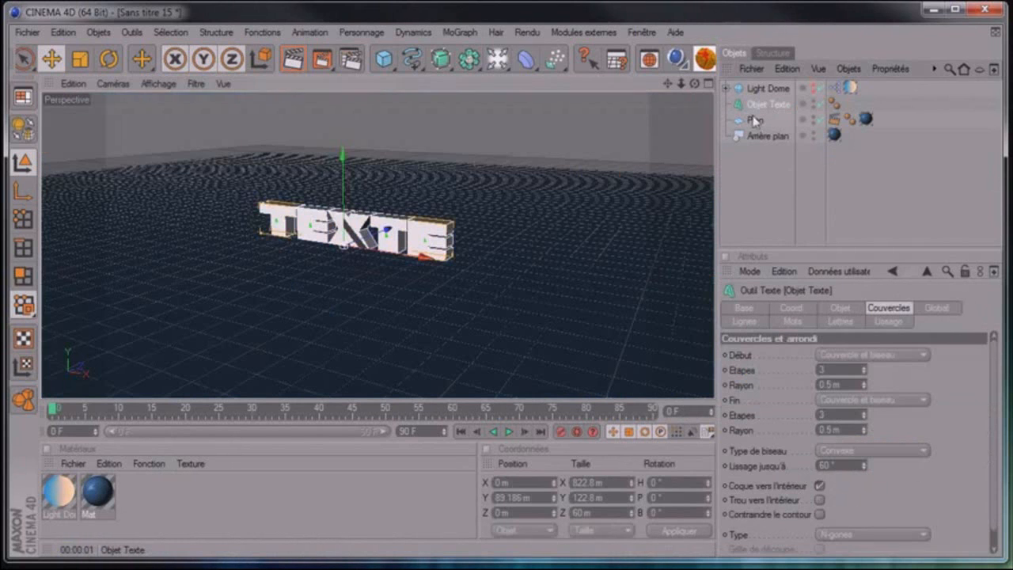
{"action": "mouse_move", "coordinate": [342, 154]}
{"action": "left_mouse_down"}
{"action": "mouse_move", "coordinate": [344, 253]}
{"action": "mouse_move", "coordinate": [342, 144]}
{"action": "left_mouse_up"}
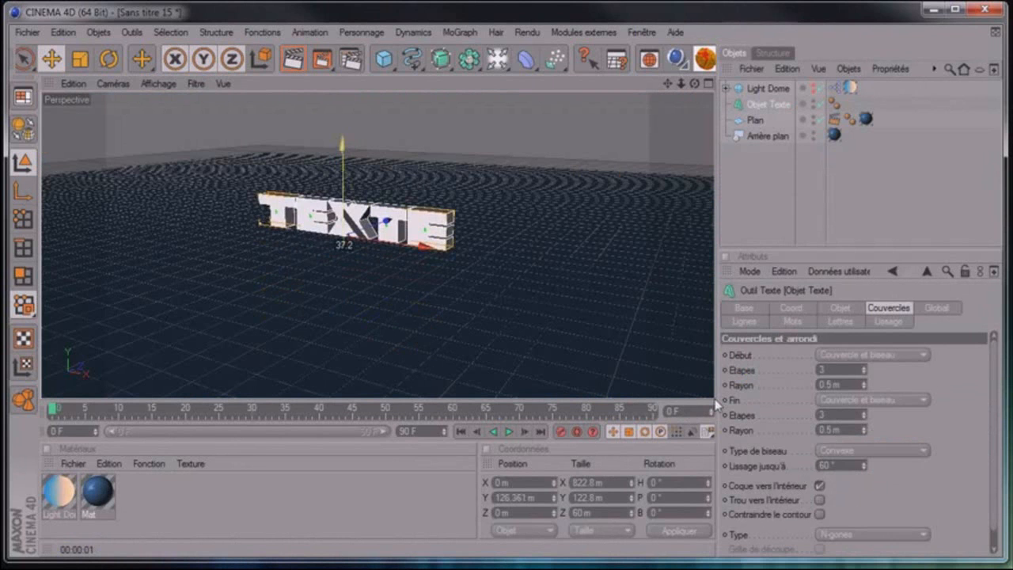
{"action": "left_click_drag", "start_coordinate": [343, 180], "coordinate": [344, 172]}
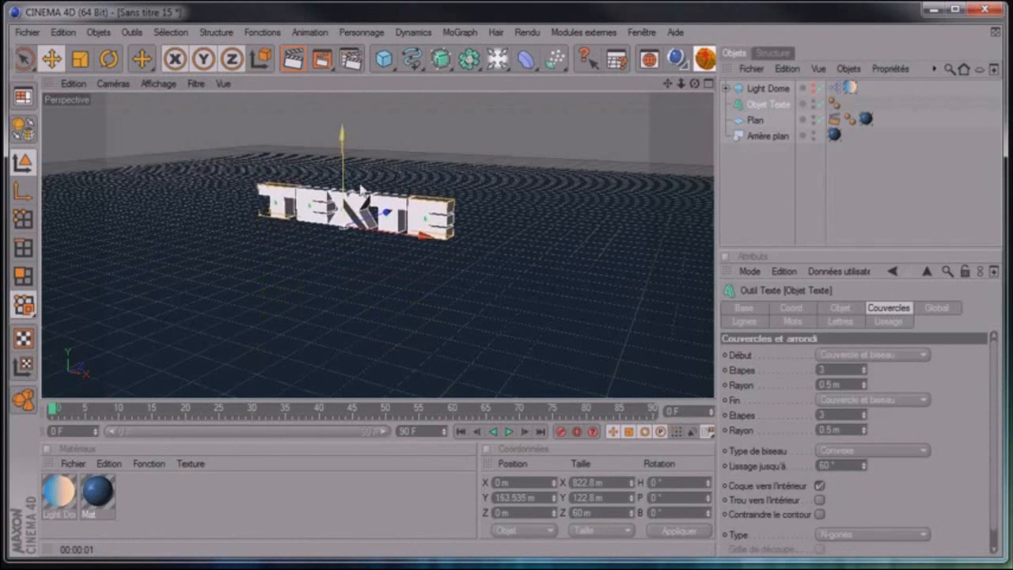
{"action": "left_click_drag", "start_coordinate": [415, 240], "coordinate": [820, 283]}
{"action": "left_click_drag", "start_coordinate": [716, 404], "coordinate": [431, 243]}
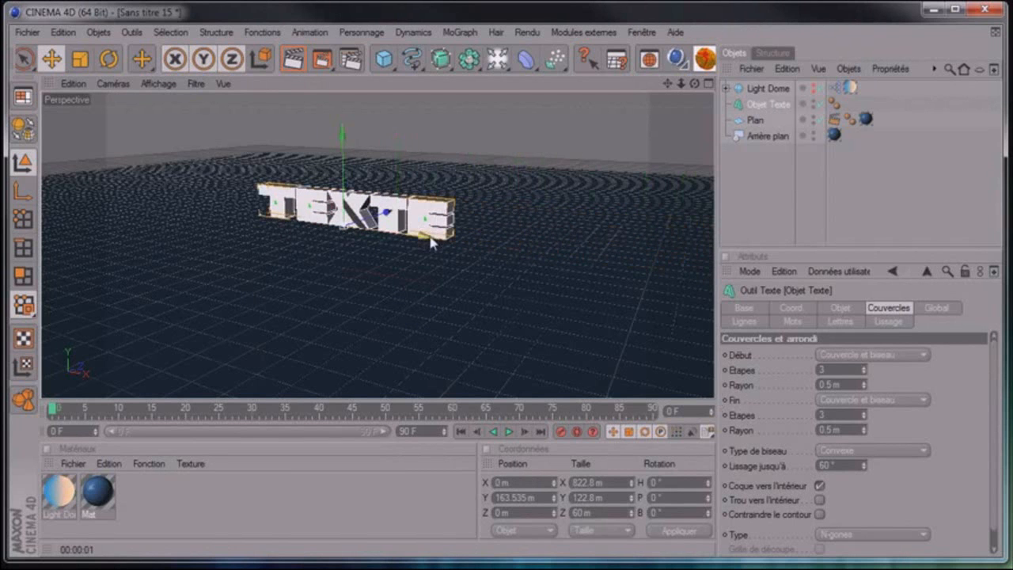
{"action": "left_click", "coordinate": [746, 219]}
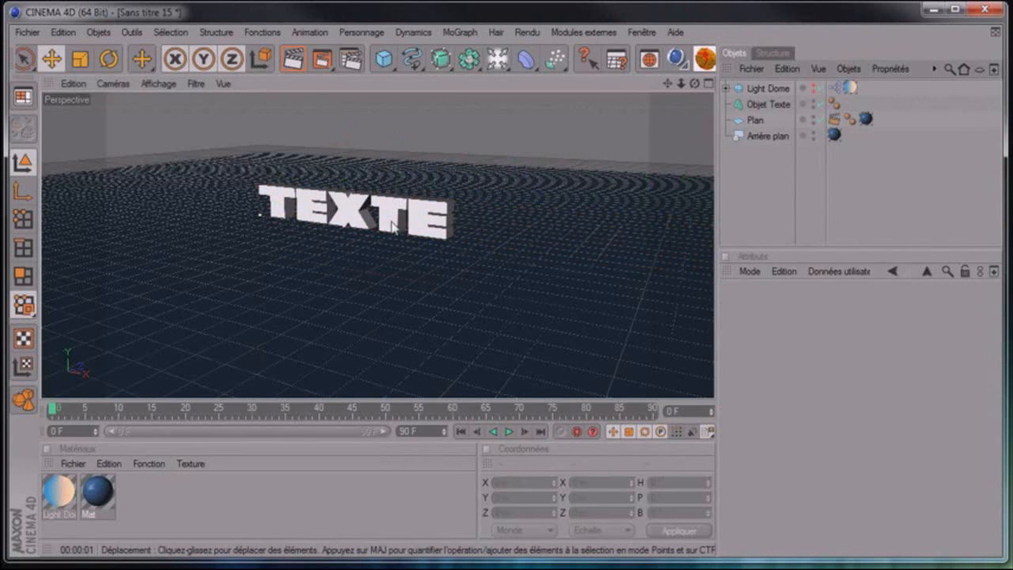
Add a MoGraph simple effector (Effecteur simple) to the text object.
{"action": "left_click", "coordinate": [463, 32]}
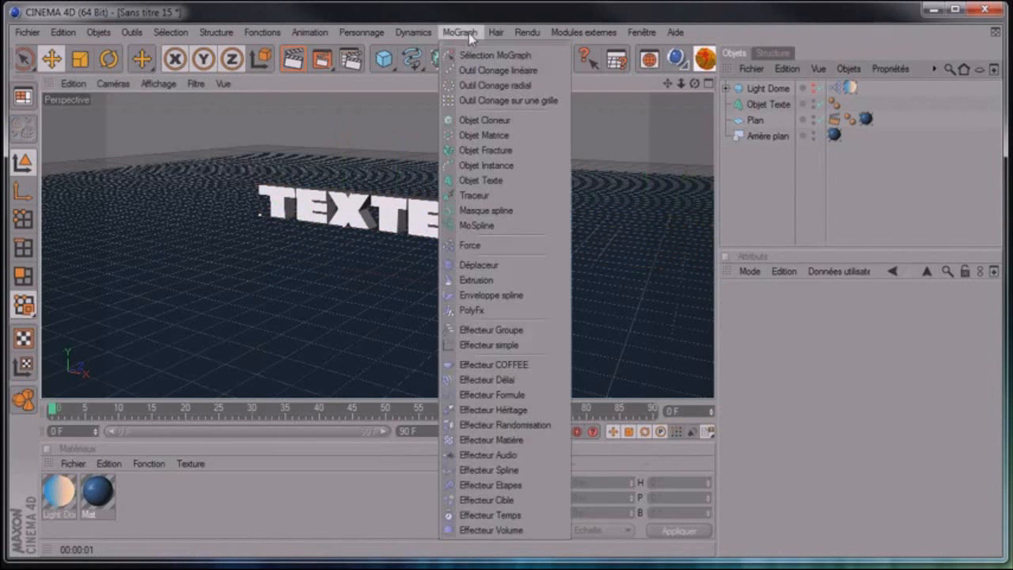
{"action": "left_click", "coordinate": [786, 200]}
{"action": "left_click", "coordinate": [752, 105]}
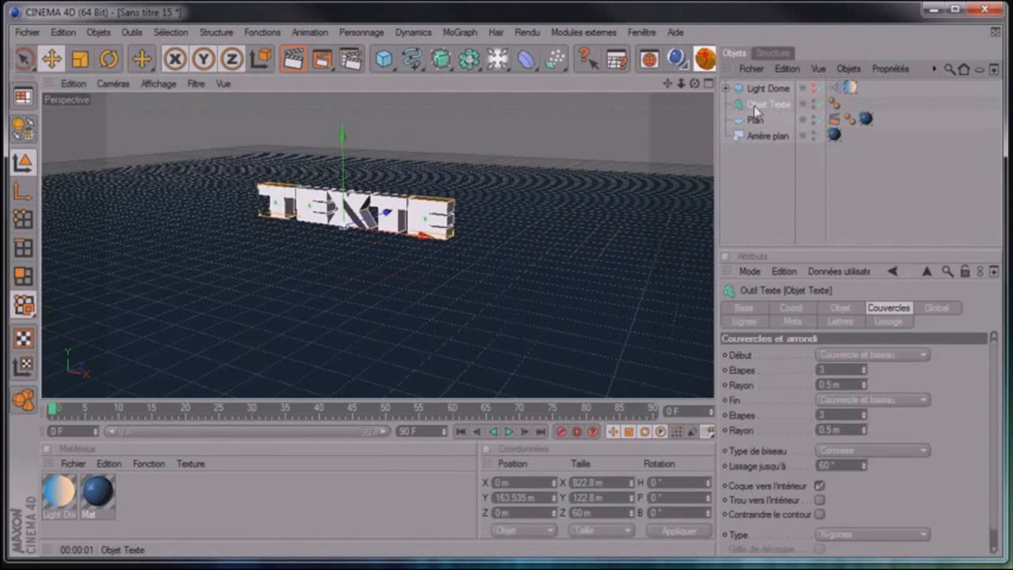
{"action": "left_click", "coordinate": [463, 32]}
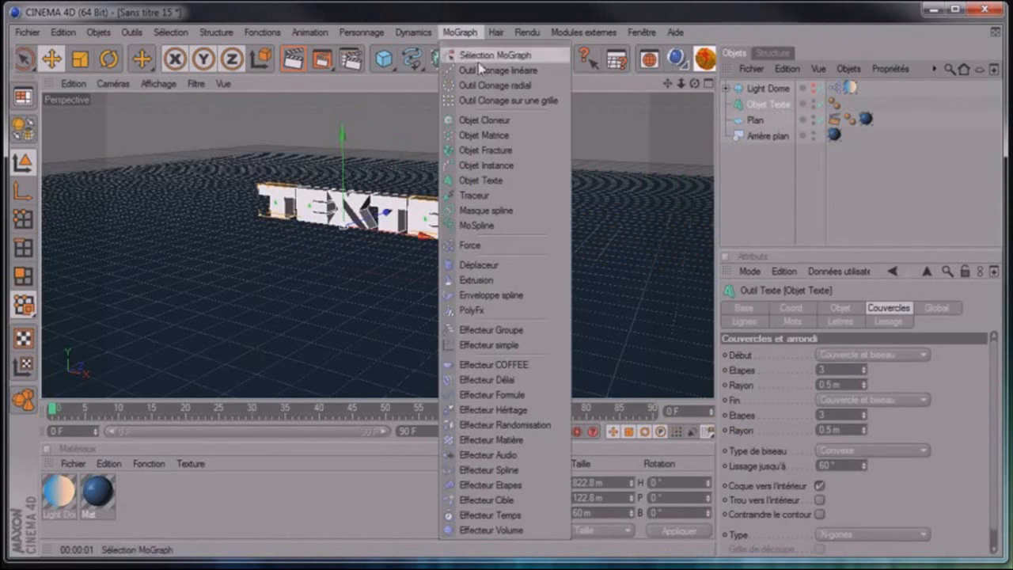
{"action": "left_click", "coordinate": [496, 344]}
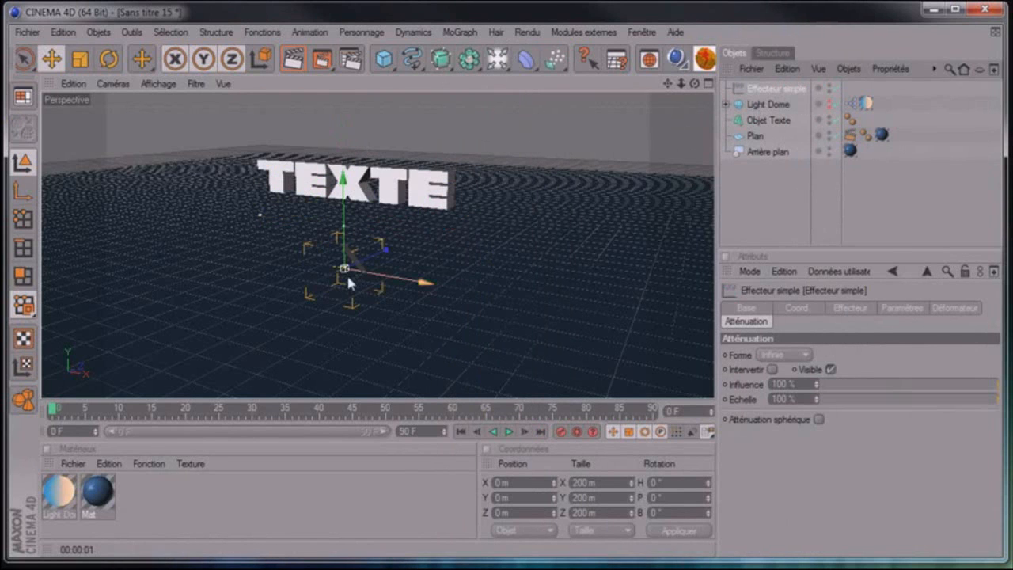
Set the simple effector's Y position parameter to 0 m.
{"action": "left_click", "coordinate": [861, 309]}
{"action": "left_click", "coordinate": [898, 308]}
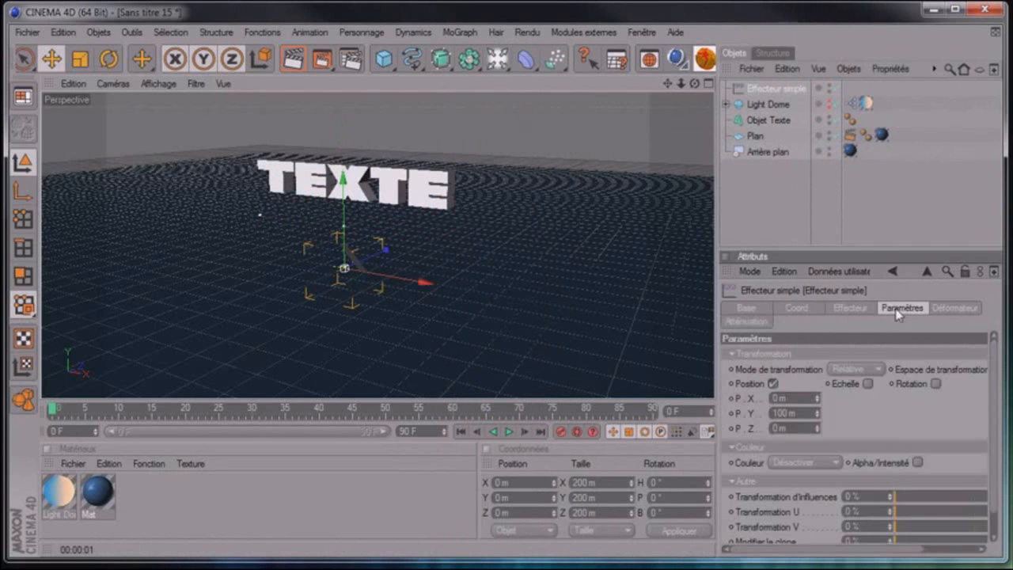
{"action": "left_click", "coordinate": [802, 415]}
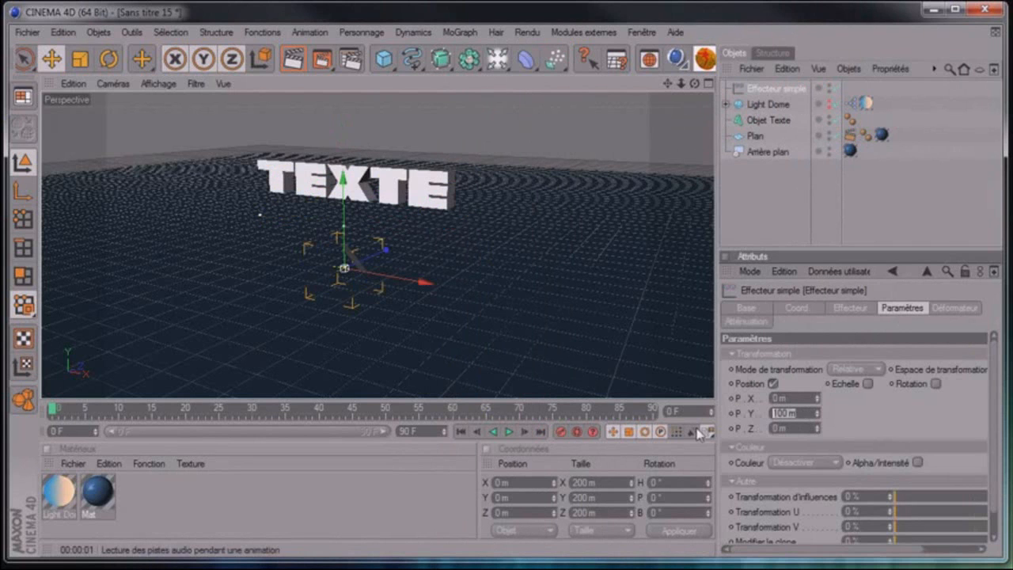
{"action": "type", "text": "0"}
{"action": "key", "text": "Return"}
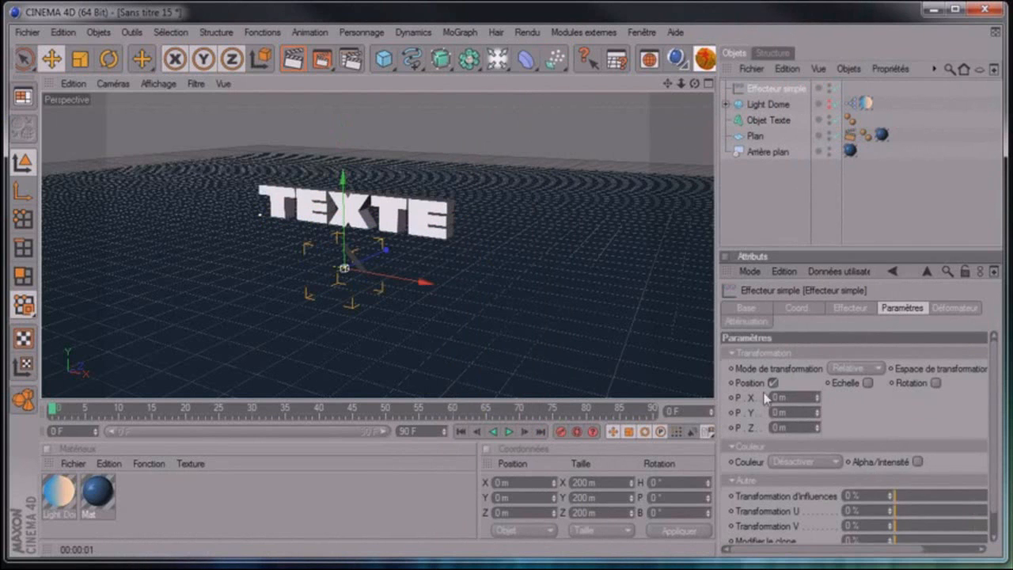
Switch the simple effector from position to scale, with uniform scale enabled and a scale value of -1.
{"action": "left_click", "coordinate": [773, 383]}
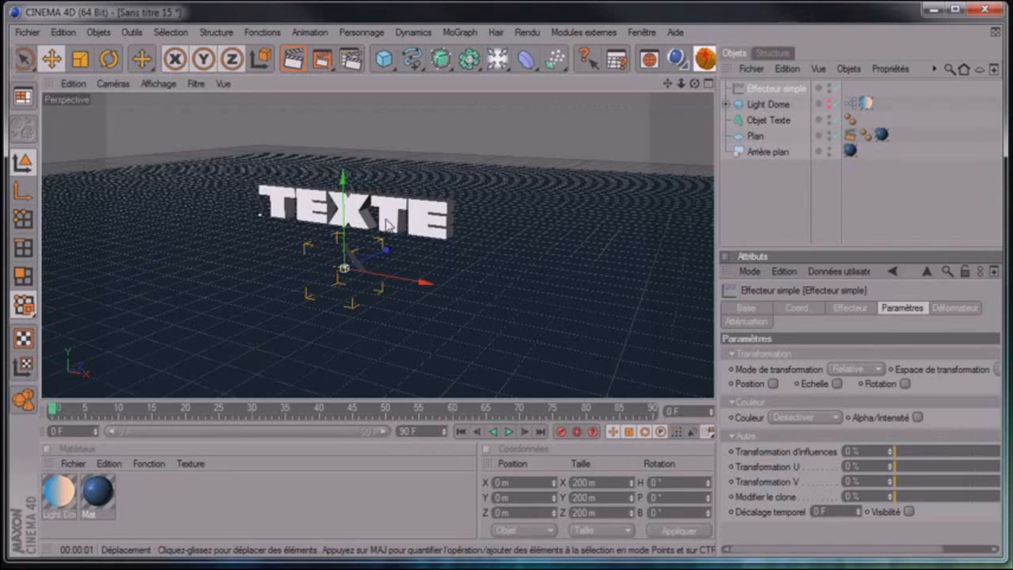
{"action": "left_click", "coordinate": [837, 383]}
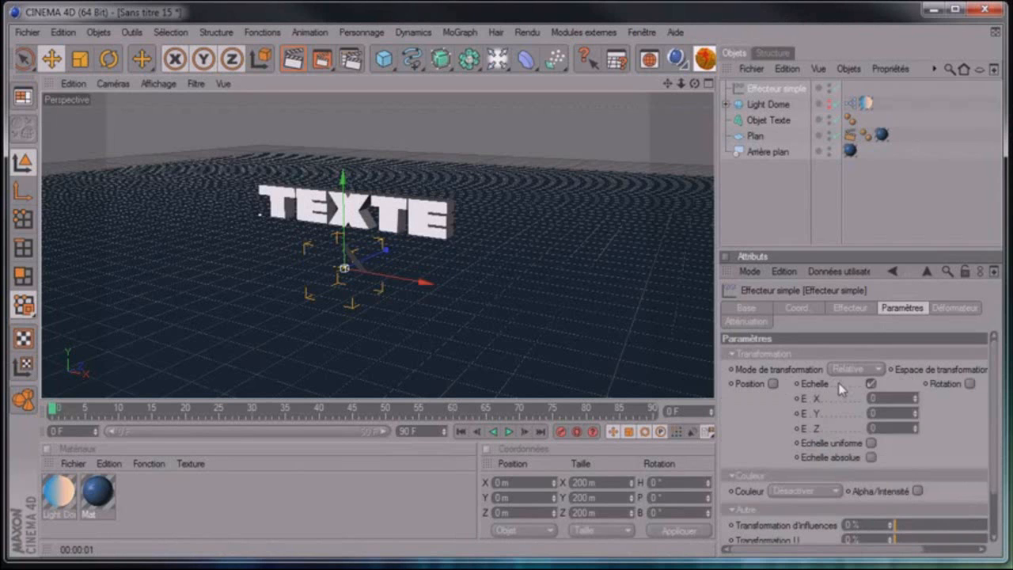
{"action": "left_click", "coordinate": [871, 442]}
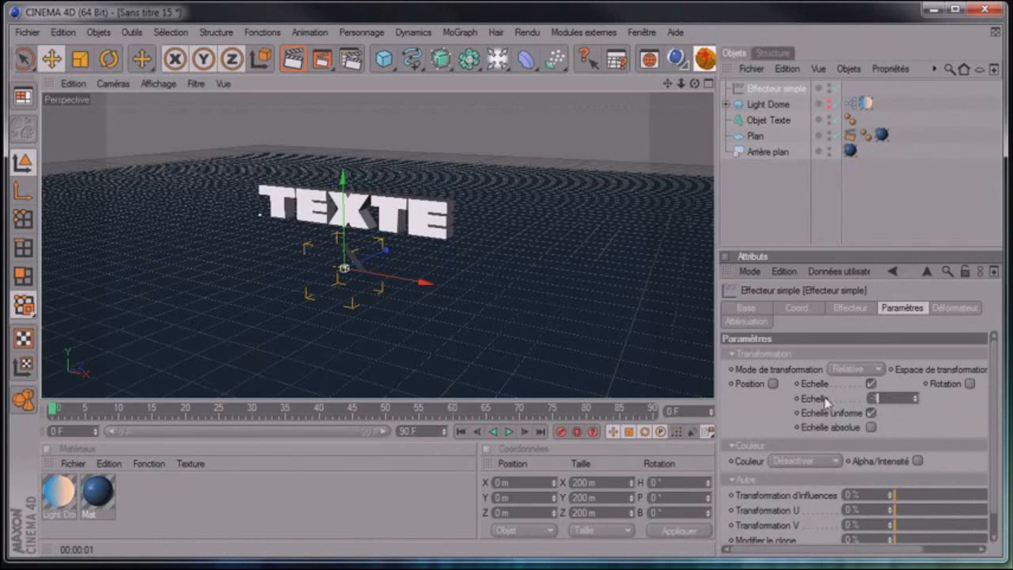
{"action": "left_click", "coordinate": [936, 420]}
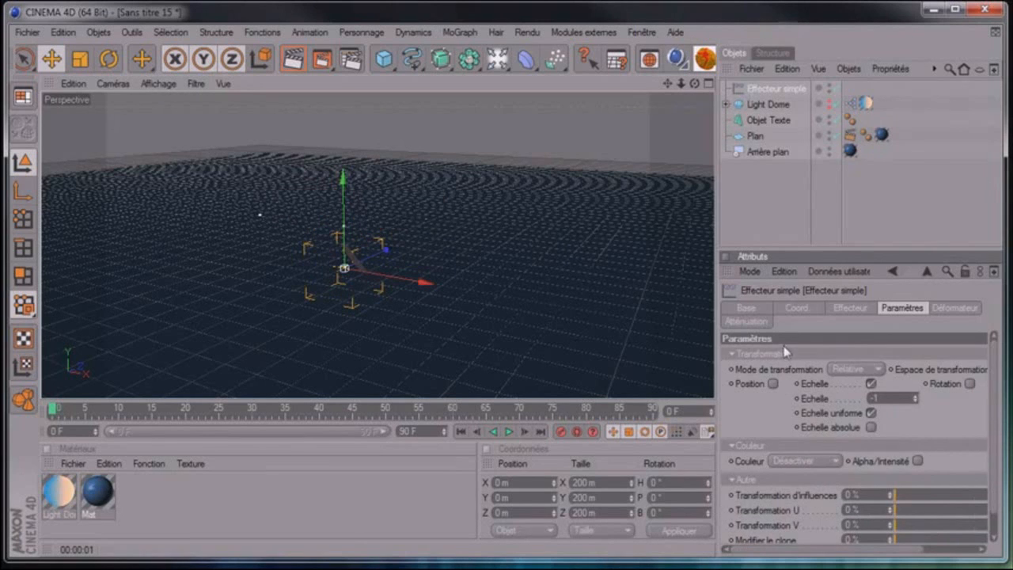
Set the simple effector's falloff shape to a box (Boîte).
{"action": "left_click", "coordinate": [747, 322]}
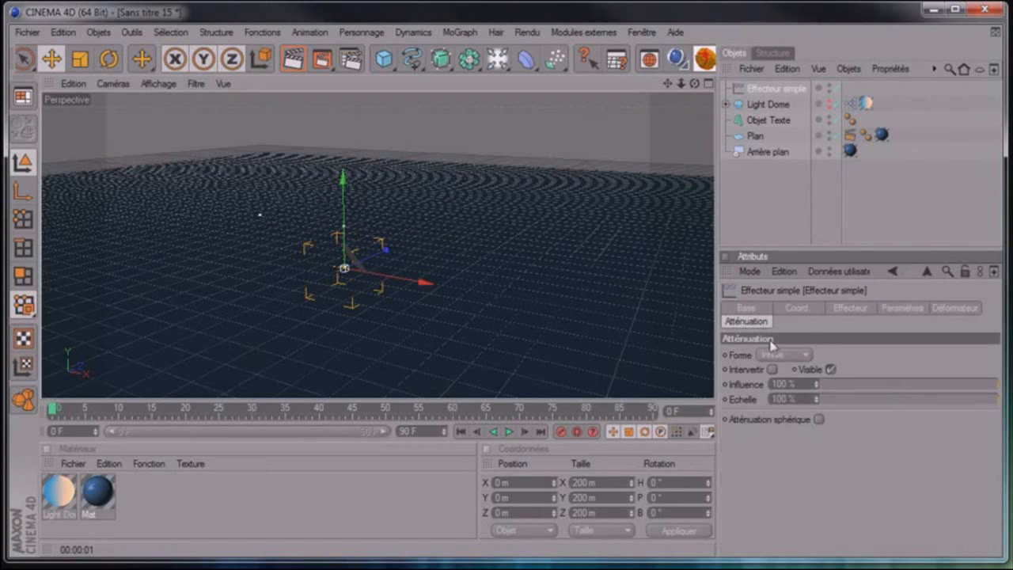
{"action": "left_click", "coordinate": [786, 358]}
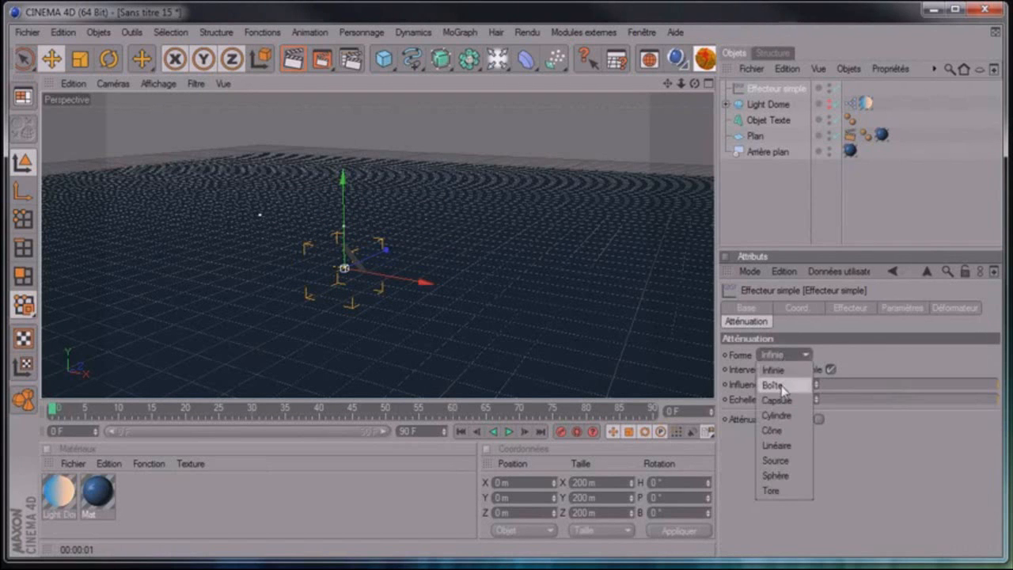
{"action": "left_click", "coordinate": [782, 387]}
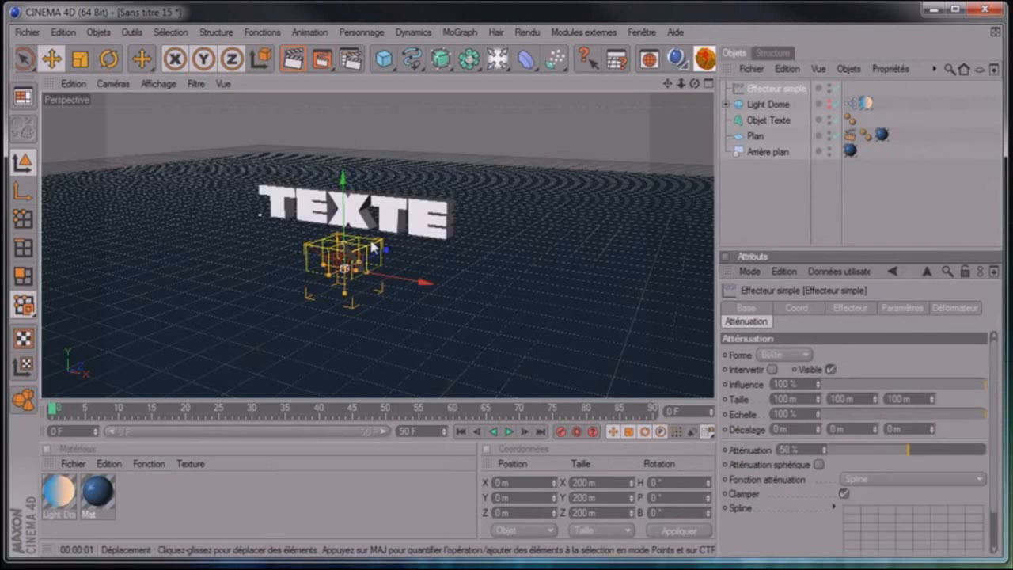
Enlarge the falloff box to about 1149.6 × 357.2 × 375.4 m and move the effector to about Y 193.7 m, Z 139.2 m to enclose the text.
{"action": "left_click_drag", "start_coordinate": [367, 275], "coordinate": [693, 329]}
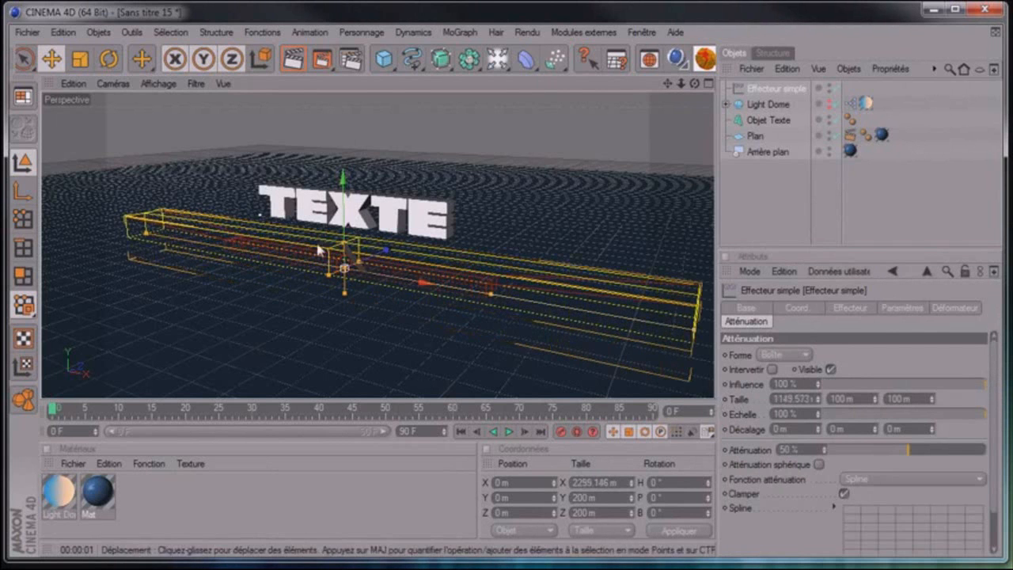
{"action": "left_click_drag", "start_coordinate": [343, 243], "coordinate": [344, 179]}
{"action": "left_click_drag", "start_coordinate": [359, 263], "coordinate": [352, 251]}
{"action": "left_click_drag", "start_coordinate": [344, 181], "coordinate": [402, 201]}
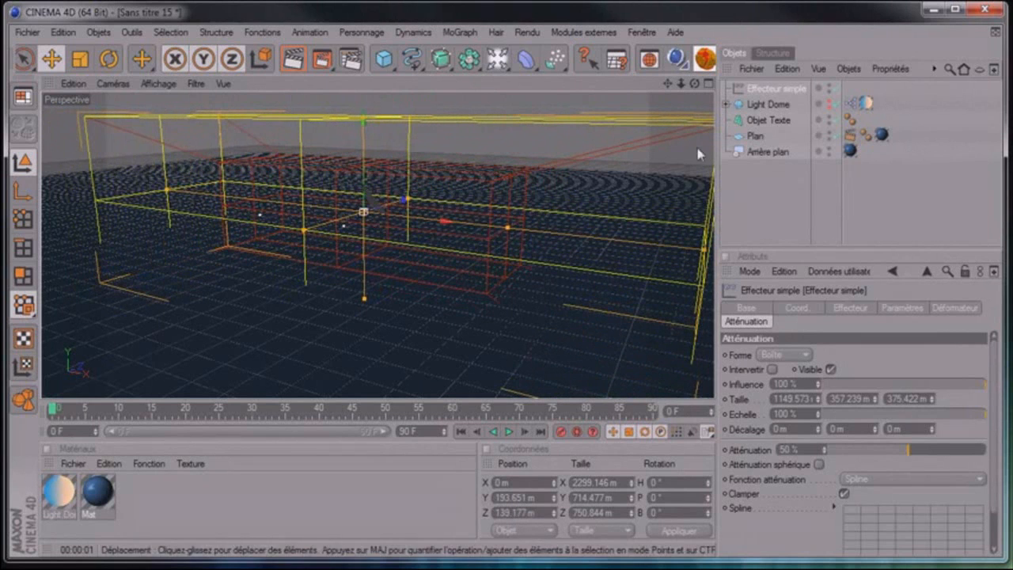
Add a MoGraph delay effector (Effecteur Délai) to the text object.
{"action": "left_click", "coordinate": [776, 125]}
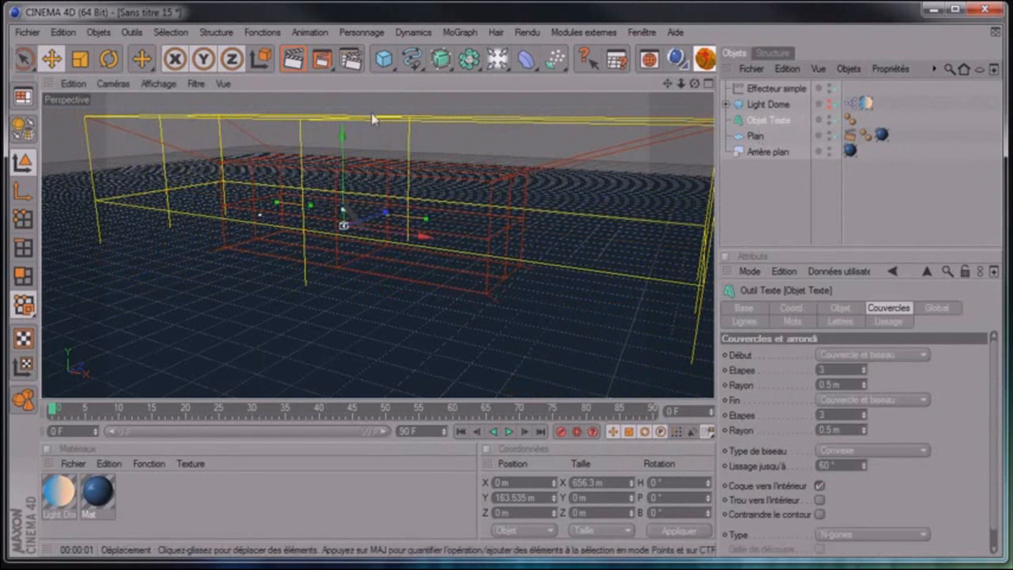
{"action": "left_click", "coordinate": [460, 32]}
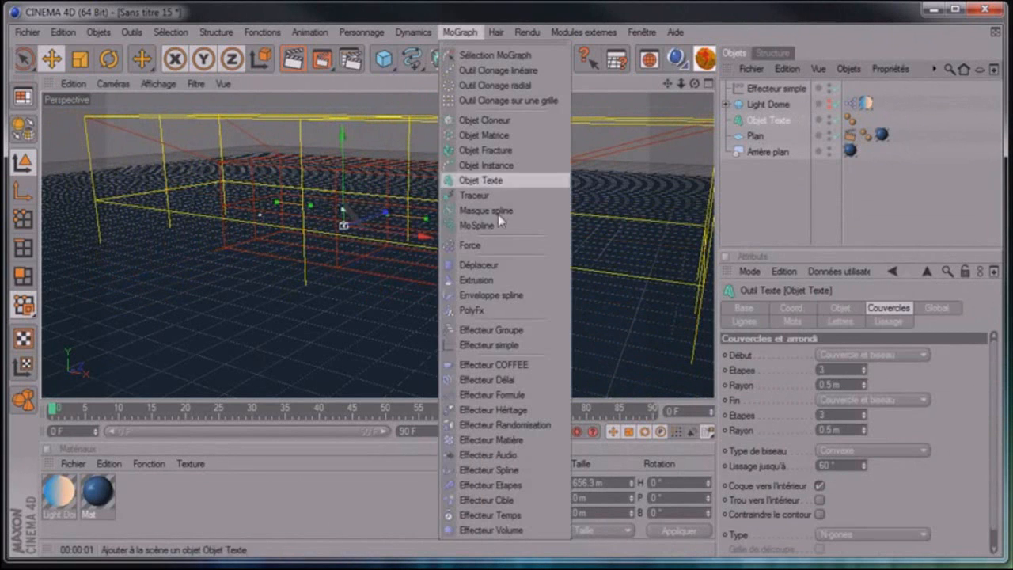
{"action": "left_click", "coordinate": [487, 380]}
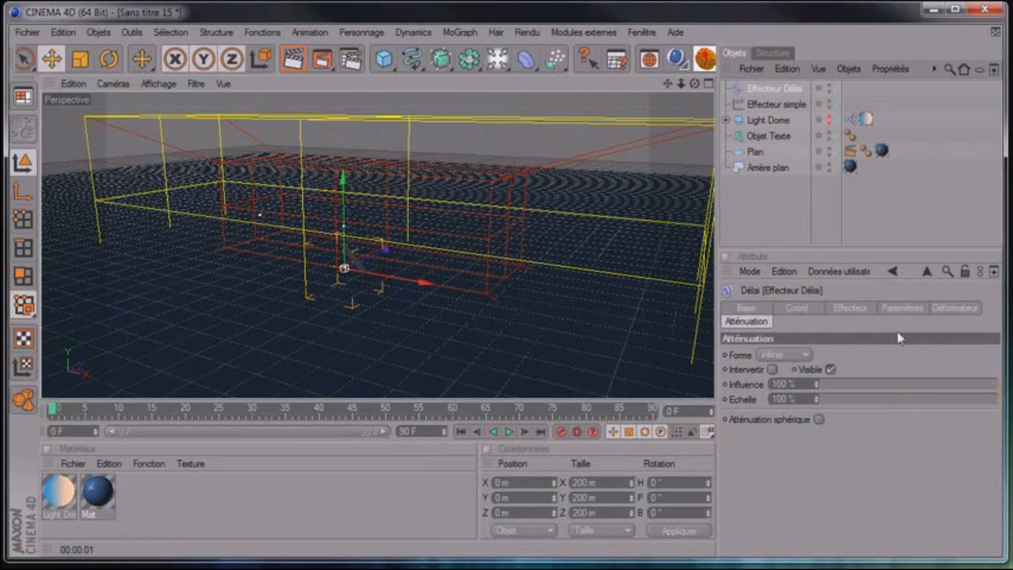
Set the delay effector's mode to Elasticité and its intensity to about 67 %.
{"action": "left_click", "coordinate": [910, 307]}
{"action": "left_click", "coordinate": [853, 308]}
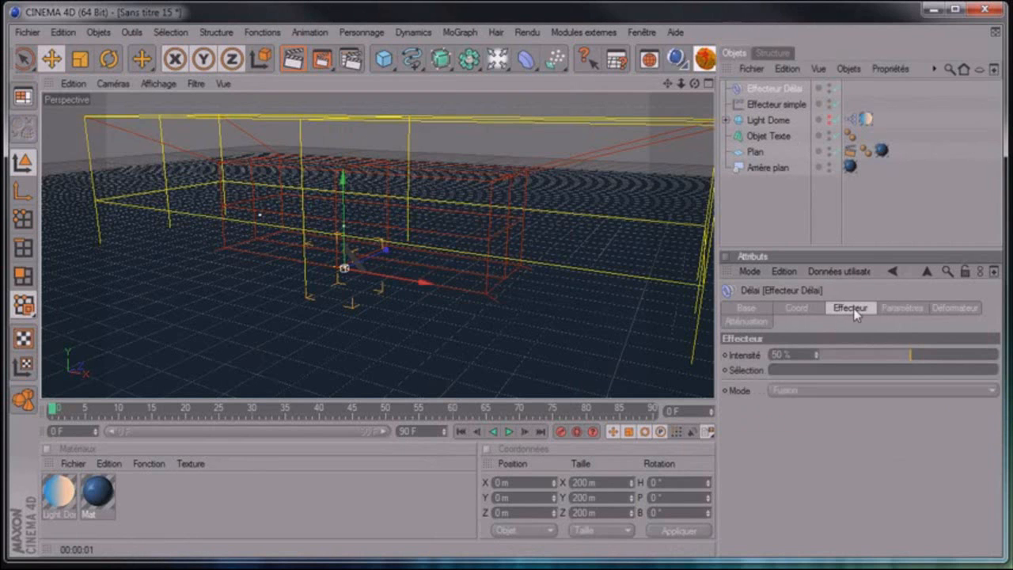
{"action": "left_click", "coordinate": [817, 392]}
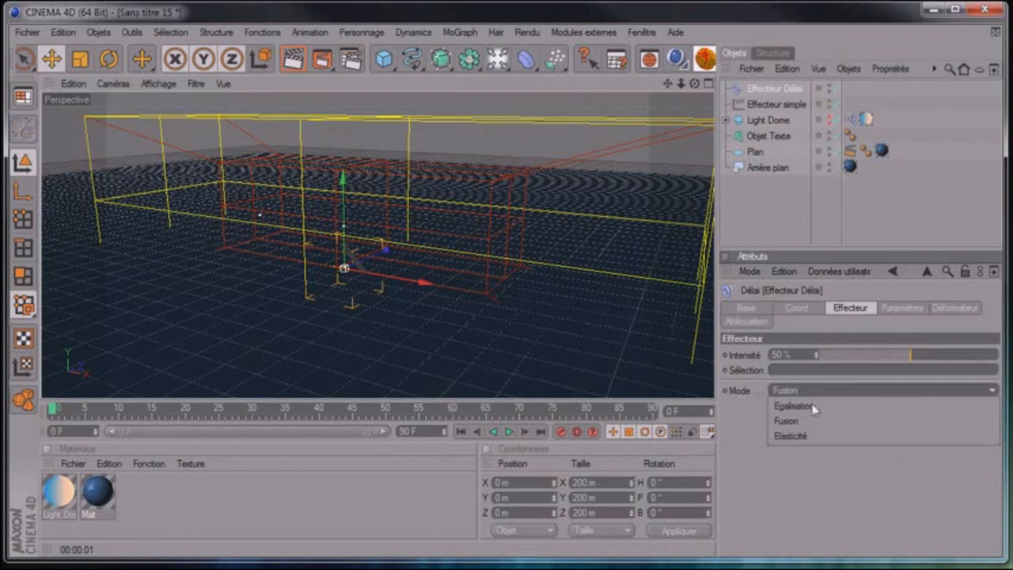
{"action": "left_click", "coordinate": [791, 436]}
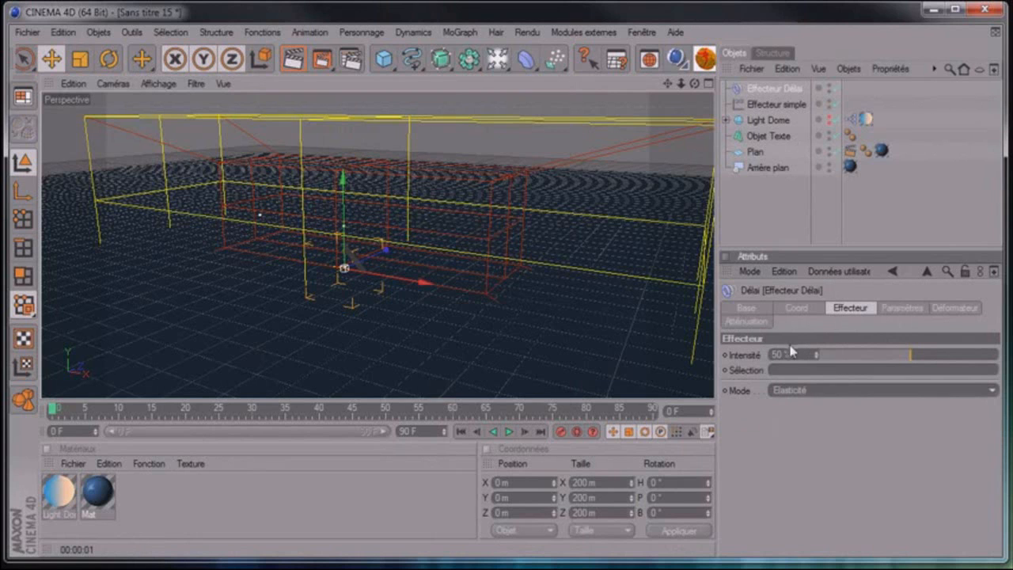
{"action": "left_click", "coordinate": [942, 361]}
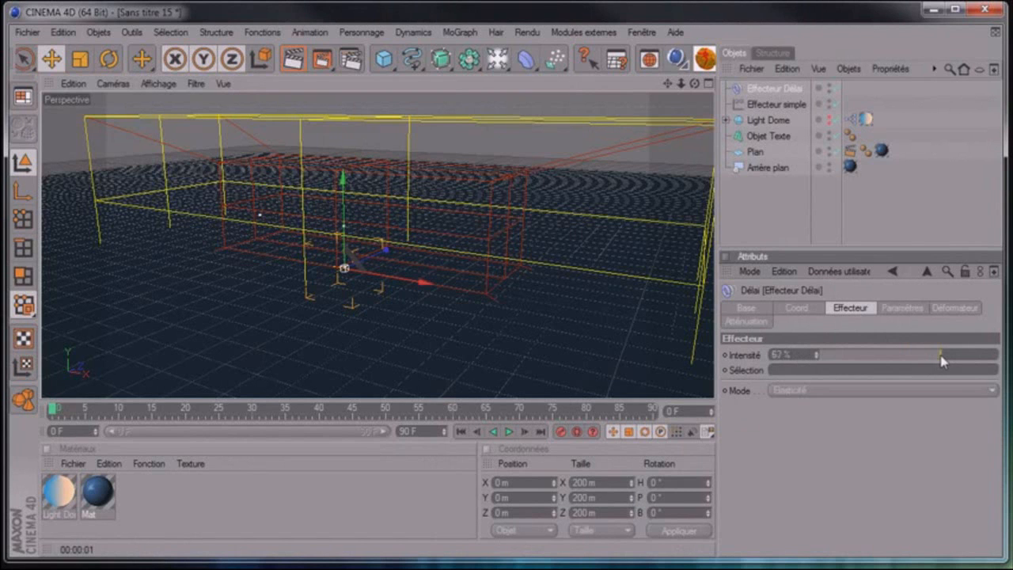
Record a keyframe for the simple effector at frame 5.
{"action": "left_click", "coordinate": [764, 105]}
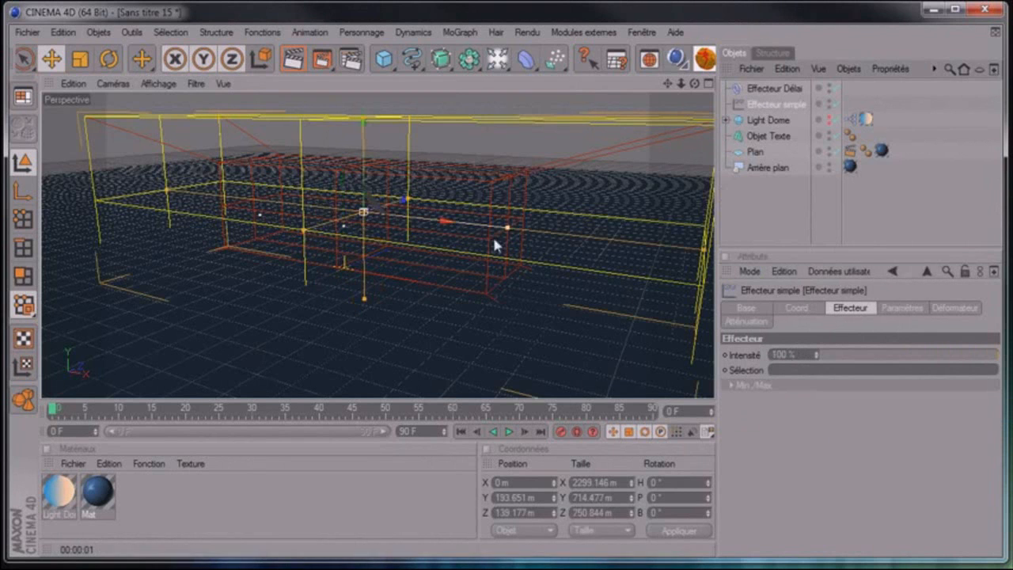
{"action": "left_click", "coordinate": [87, 416]}
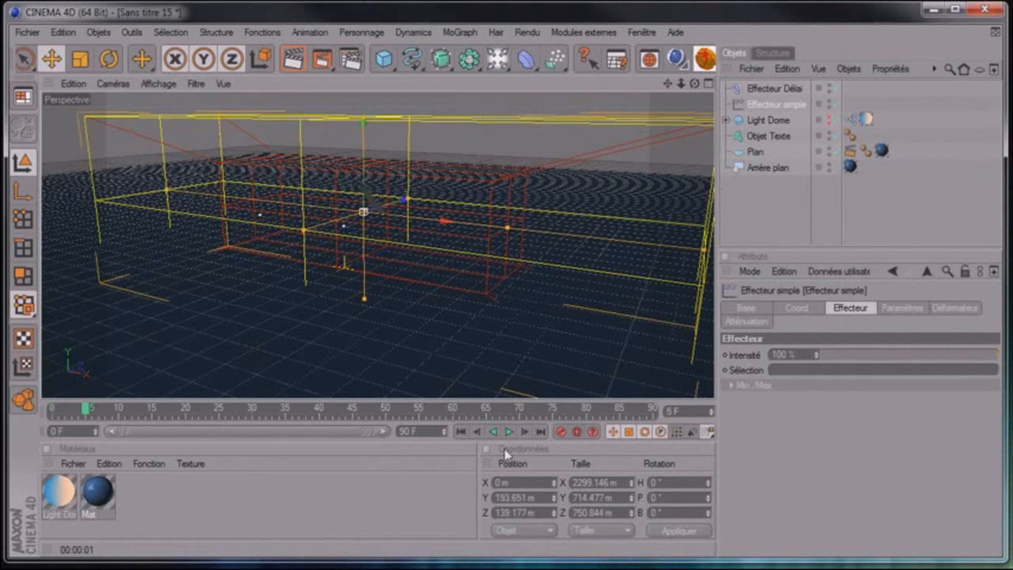
{"action": "left_click", "coordinate": [561, 433]}
At frame 20, move the simple effector back along Z to about 969.7 m and record a keyframe.
{"action": "left_click", "coordinate": [185, 411]}
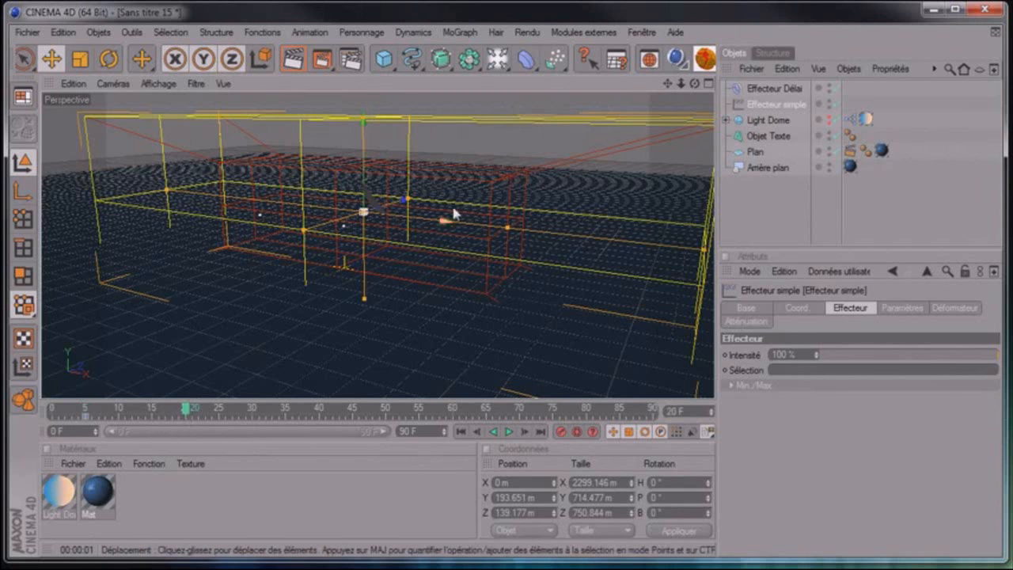
{"action": "left_click_drag", "start_coordinate": [402, 203], "coordinate": [716, 405]}
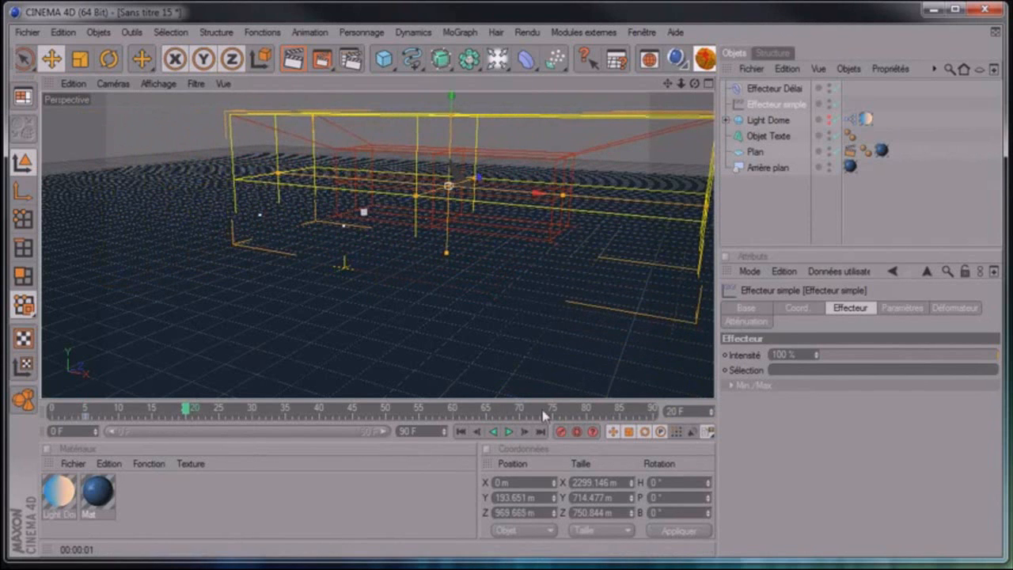
{"action": "left_click", "coordinate": [561, 432]}
Play the animation repeatedly from the first frame to check how the letters appear, then return to frame 0.
{"action": "left_click", "coordinate": [460, 432]}
{"action": "left_click", "coordinate": [508, 432]}
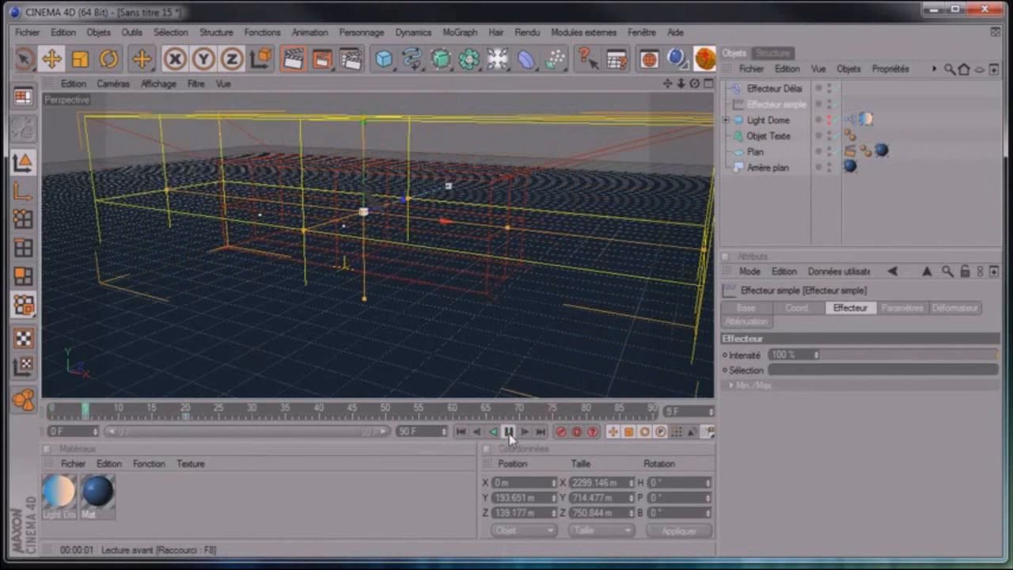
{"action": "left_click", "coordinate": [508, 432]}
{"action": "left_click", "coordinate": [460, 432]}
{"action": "left_click", "coordinate": [508, 432]}
{"action": "left_click", "coordinate": [509, 432]}
{"action": "left_click", "coordinate": [460, 431]}
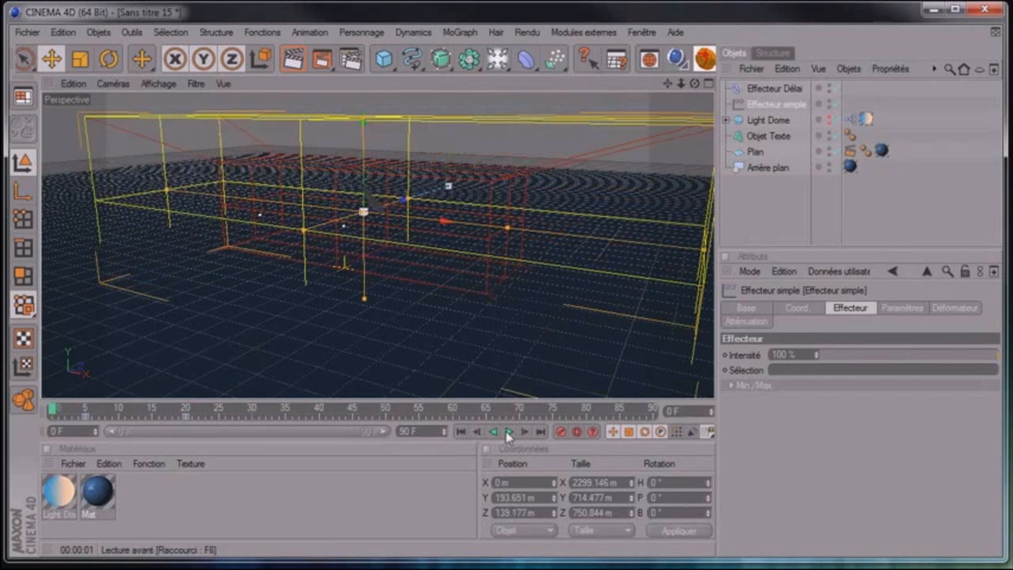
{"action": "left_click", "coordinate": [509, 432]}
{"action": "left_click", "coordinate": [508, 432]}
{"action": "left_click_drag", "start_coordinate": [695, 83], "coordinate": [638, 209]}
{"action": "left_click", "coordinate": [460, 432]}
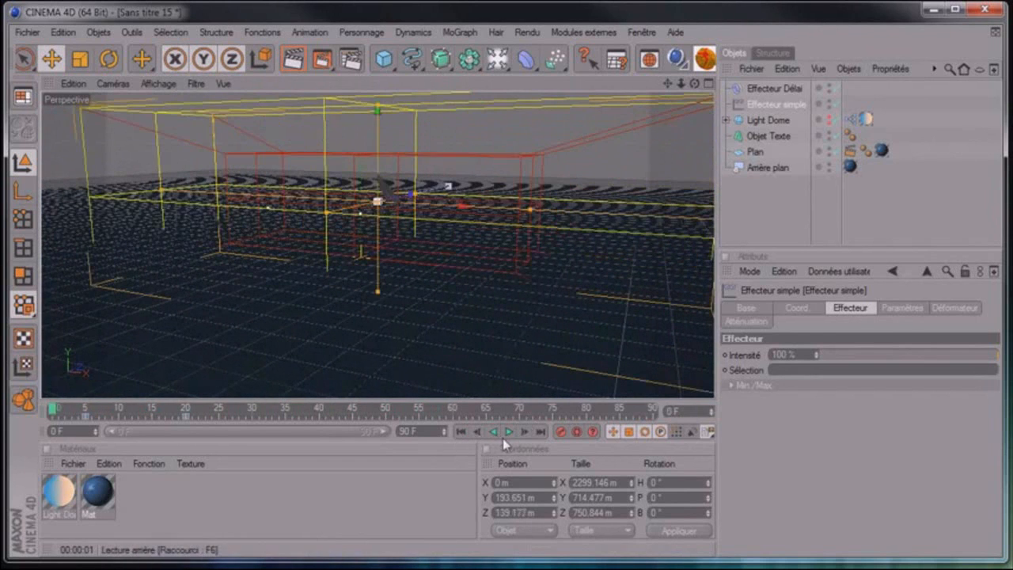
{"action": "left_click", "coordinate": [507, 431]}
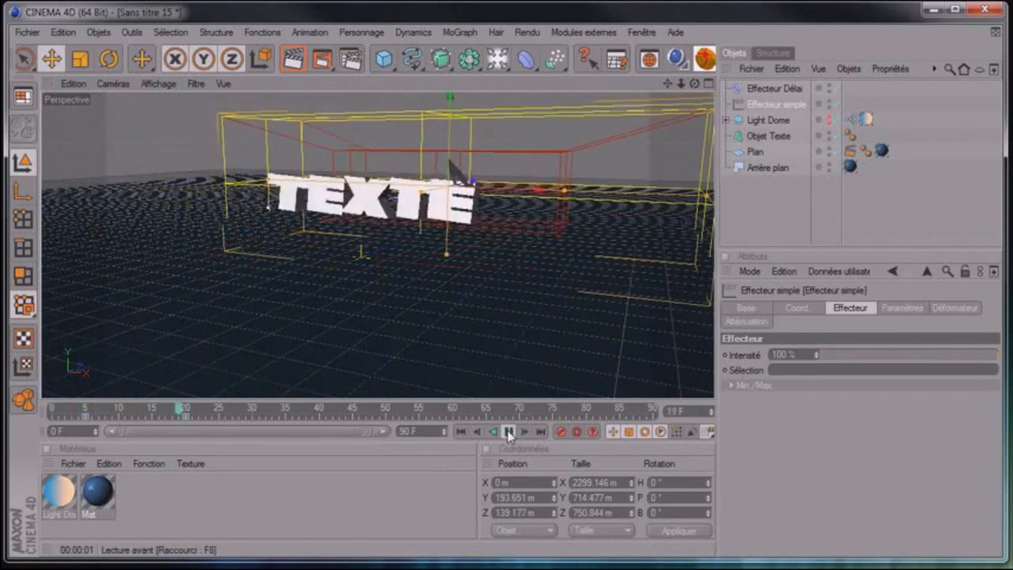
{"action": "left_click", "coordinate": [507, 431]}
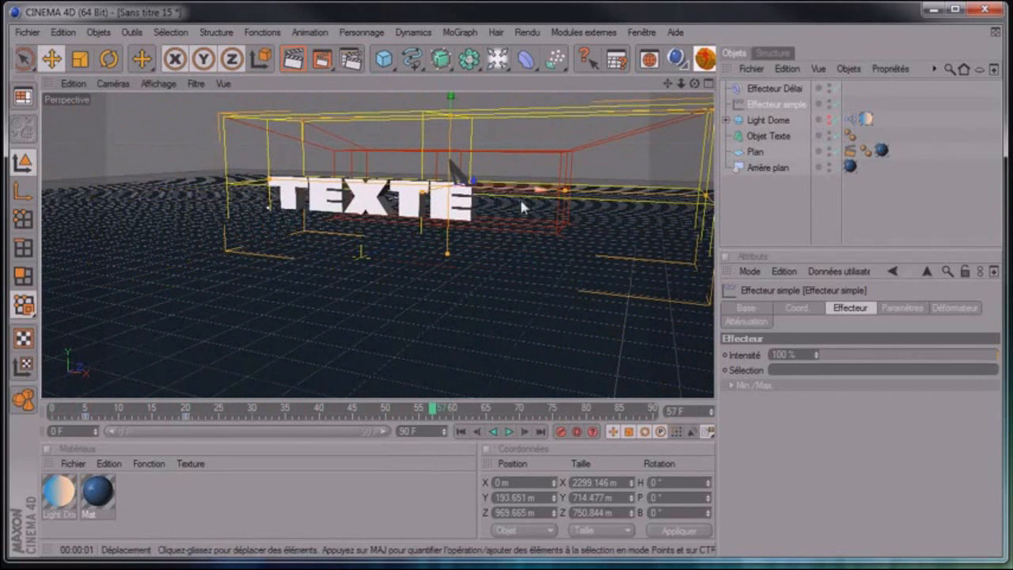
{"action": "left_click", "coordinate": [459, 432]}
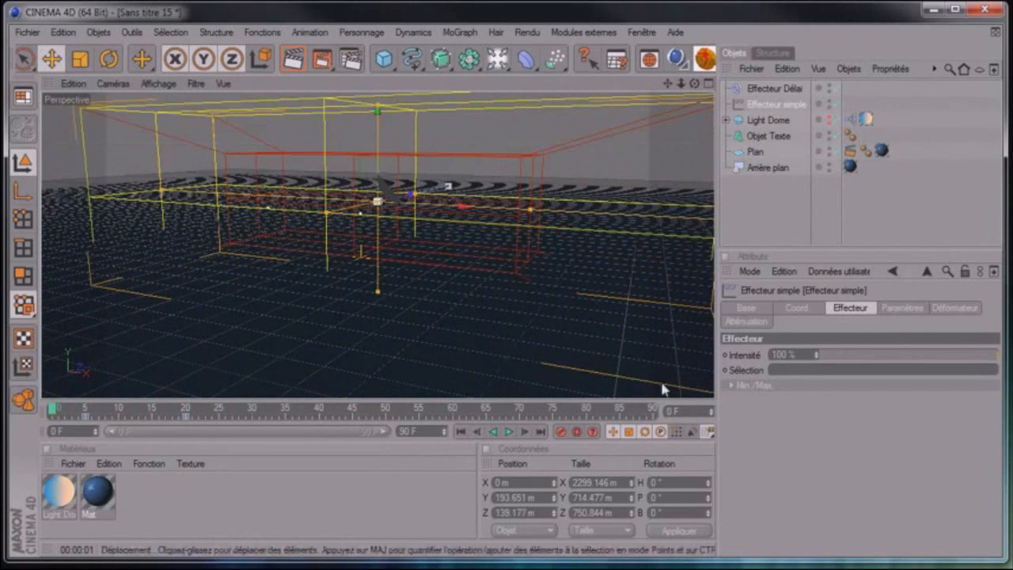